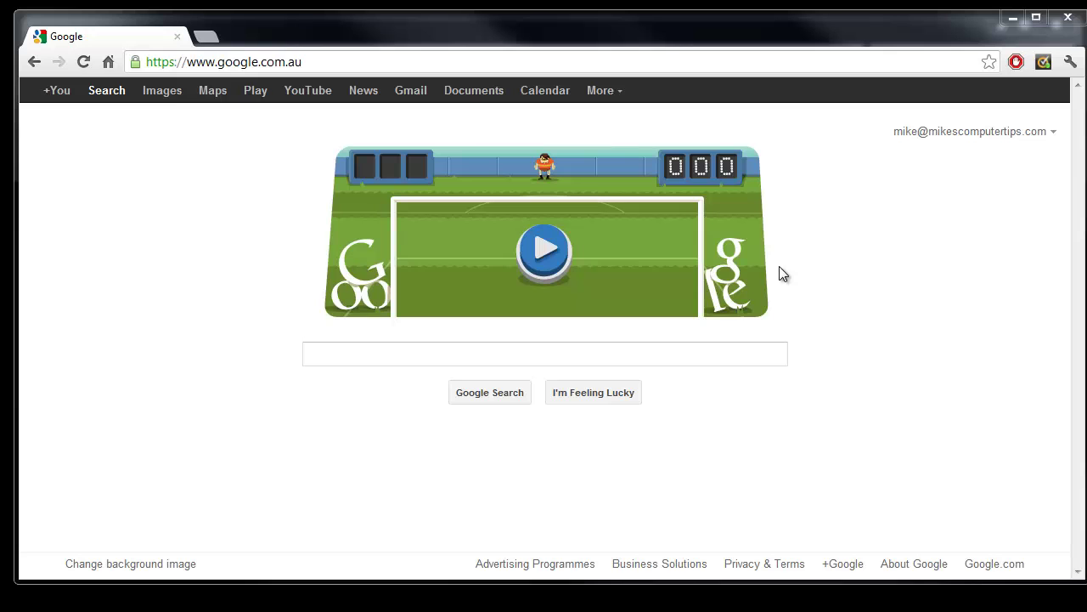
Enter mikescomputertips.com in the address bar, fixing the mistyped address, and load the site.
{"action": "left_click", "coordinate": [307, 61]}
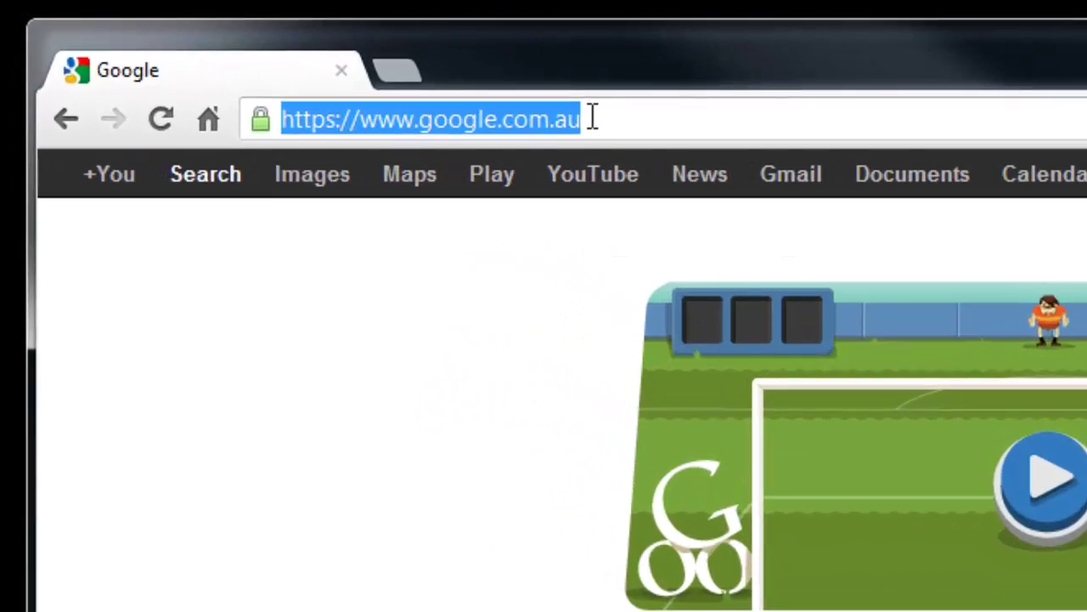
{"action": "type", "text": "mikescomputer.com"}
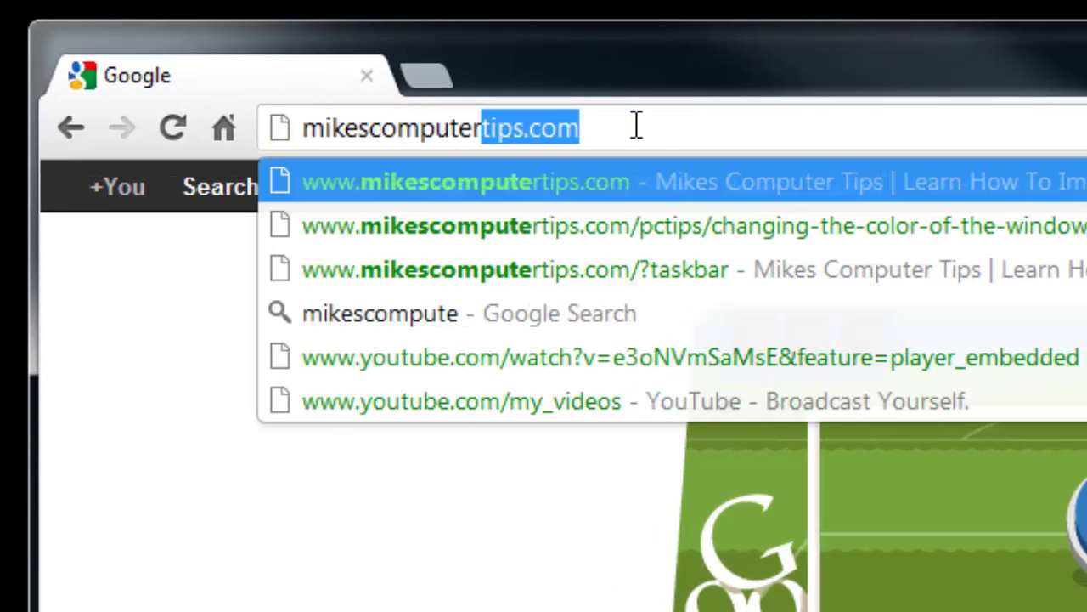
{"action": "key", "text": "BackSpace"}
{"action": "key", "text": "BackSpace"}
{"action": "key", "text": "BackSpace"}
{"action": "key", "text": "BackSpace"}
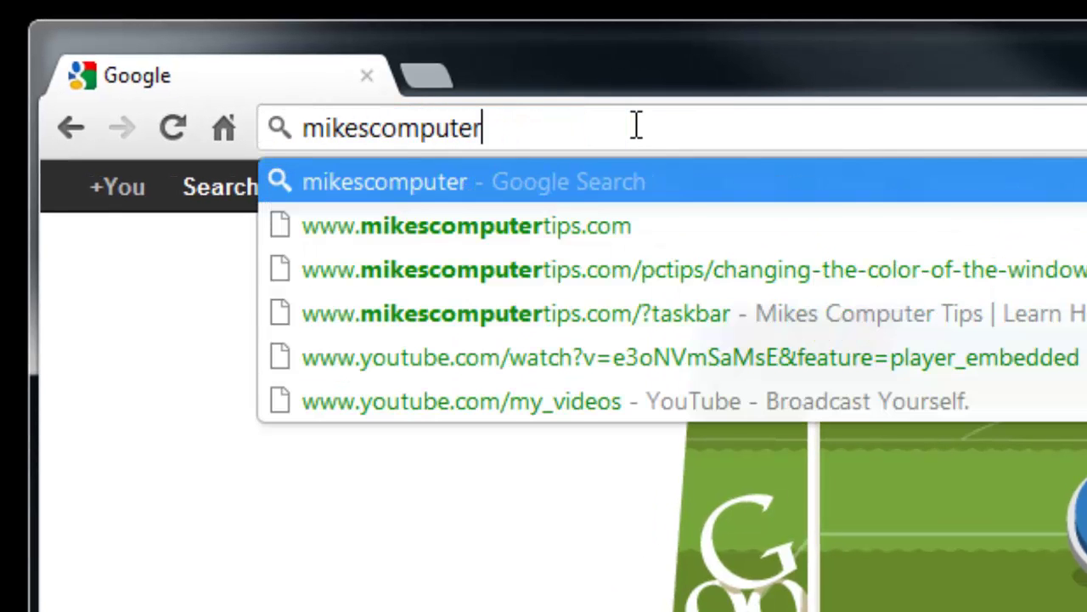
{"action": "type", "text": "tips.c"}
{"action": "key", "text": "Return"}
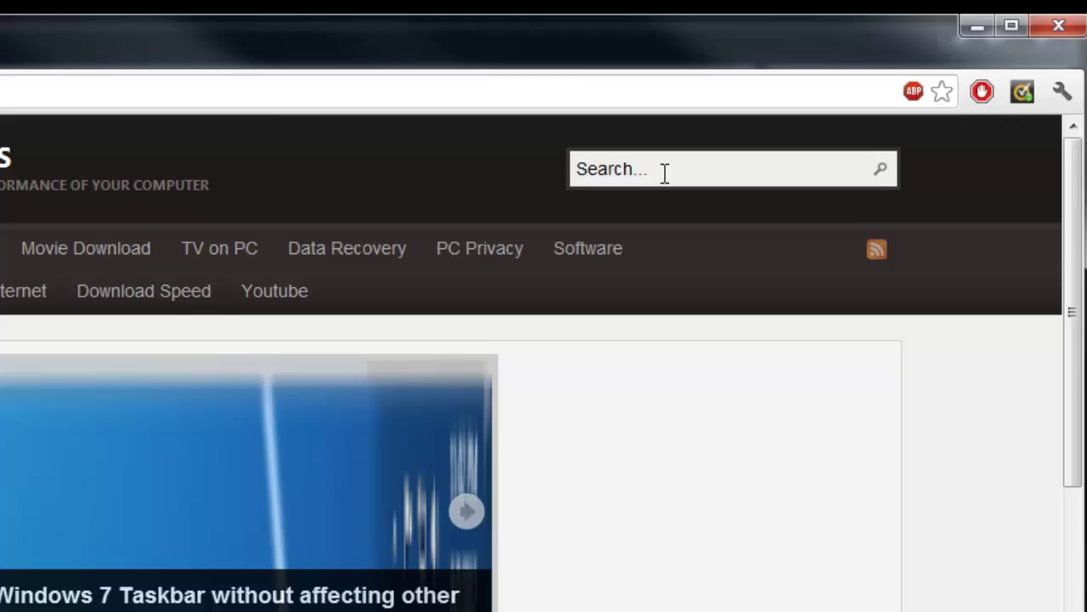
Search the site for '5 tweaks to speed up windows' and open the article's PDF tutorial link.
{"action": "left_click", "coordinate": [799, 113]}
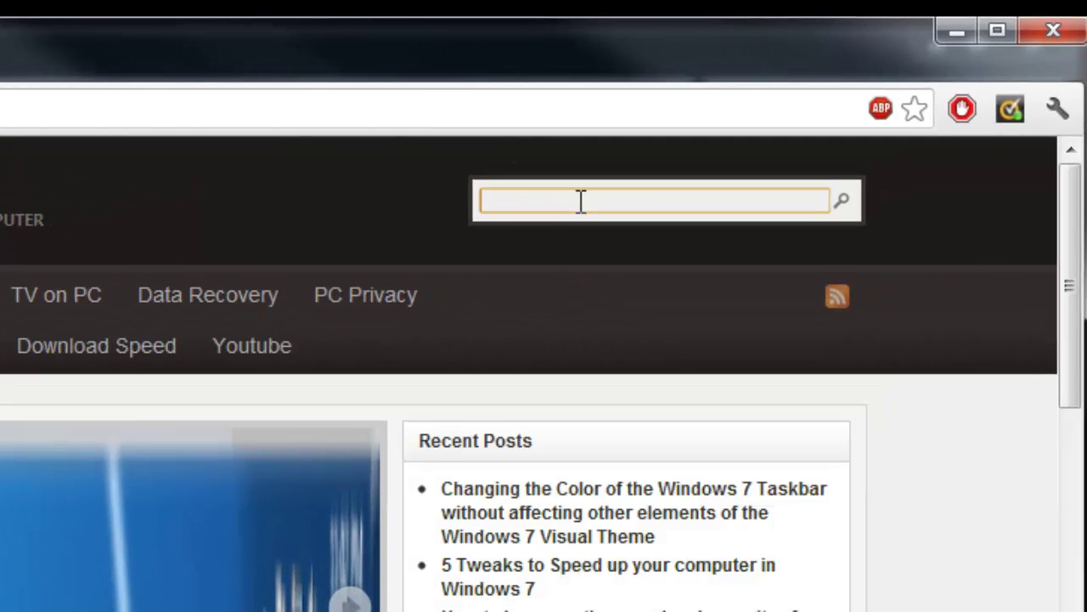
{"action": "type", "text": "5 tweaks to "}
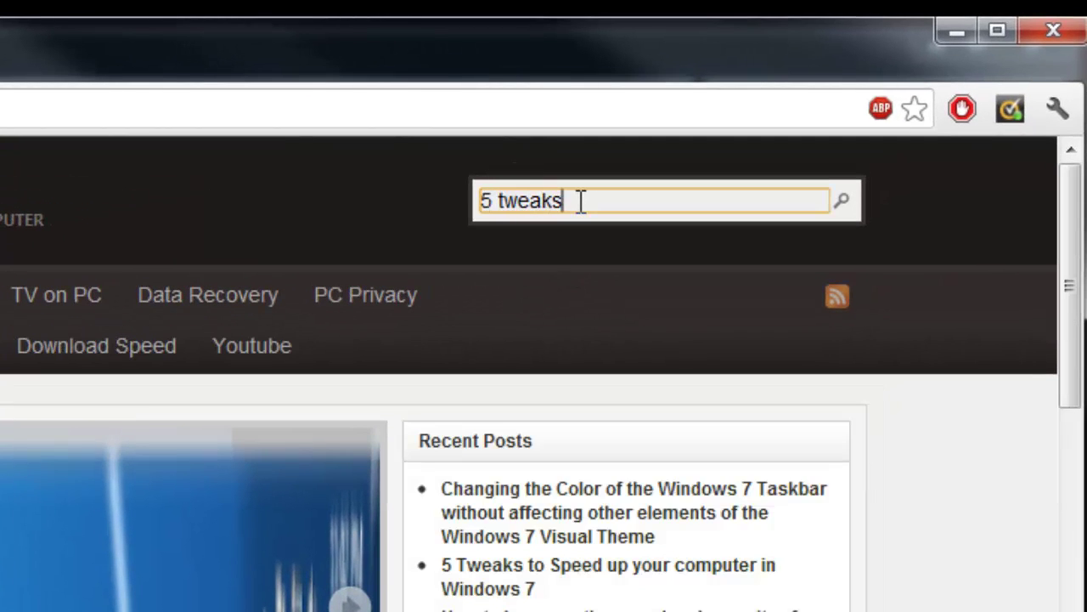
{"action": "type", "text": "speed up windows"}
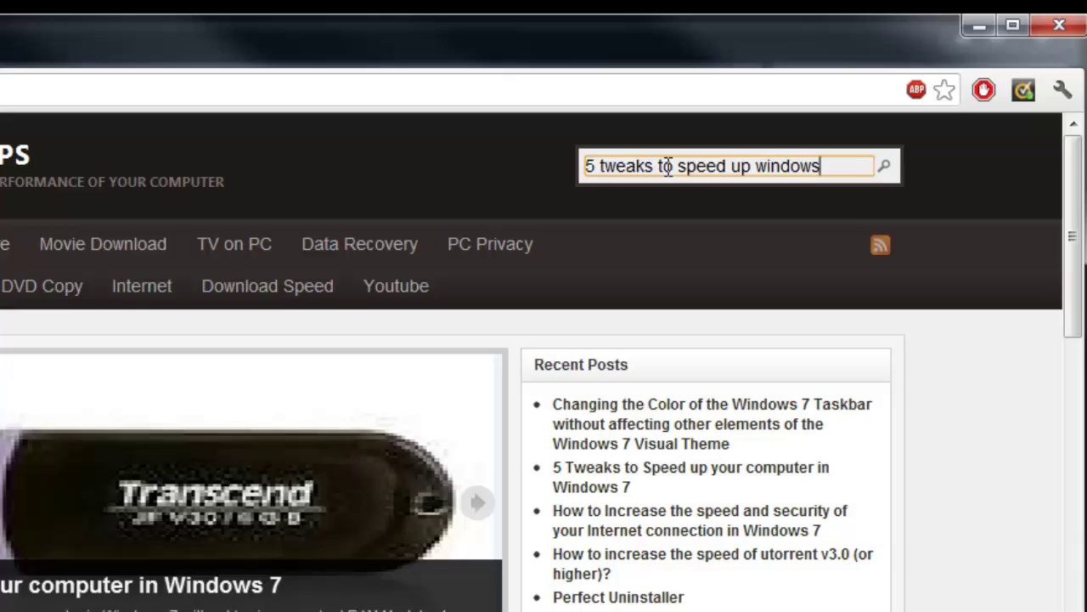
{"action": "key", "text": "Return"}
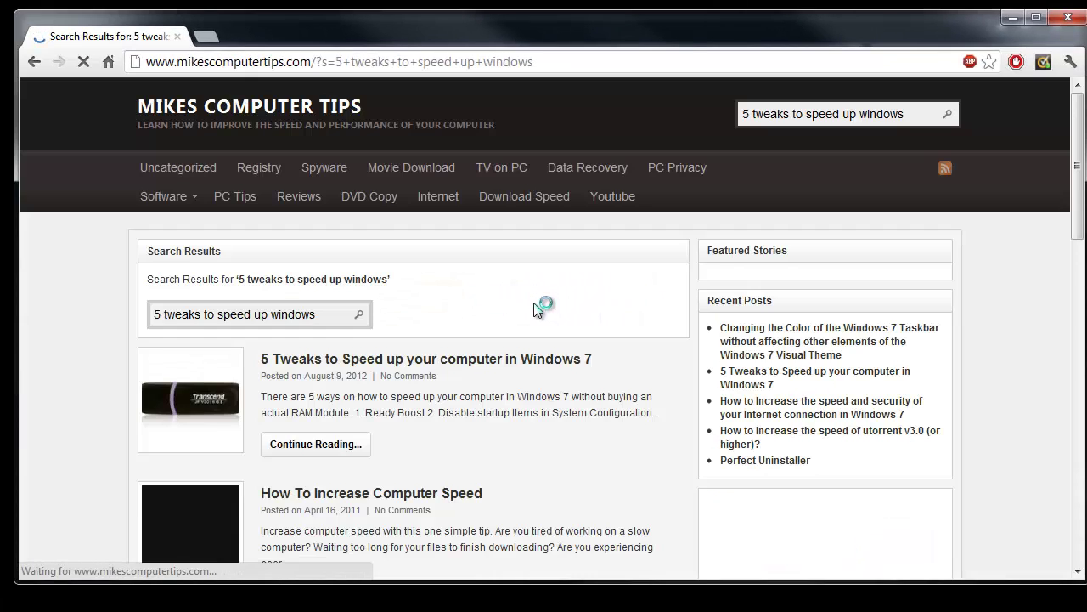
{"action": "scroll", "coordinate": [491, 307], "scroll_direction": "down", "scroll_amount": 1}
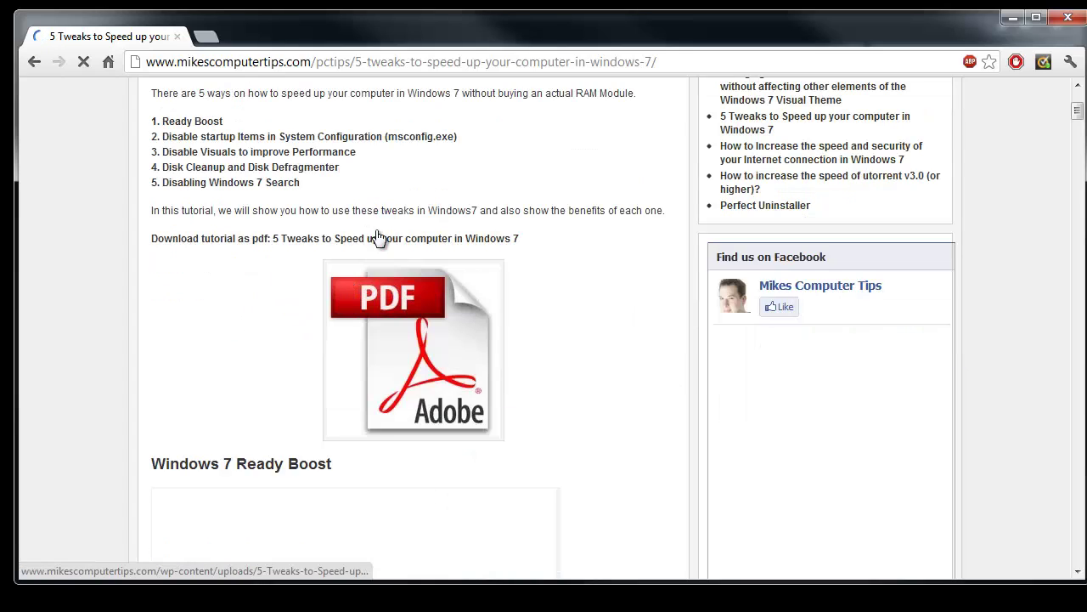
{"action": "left_click", "coordinate": [431, 327]}
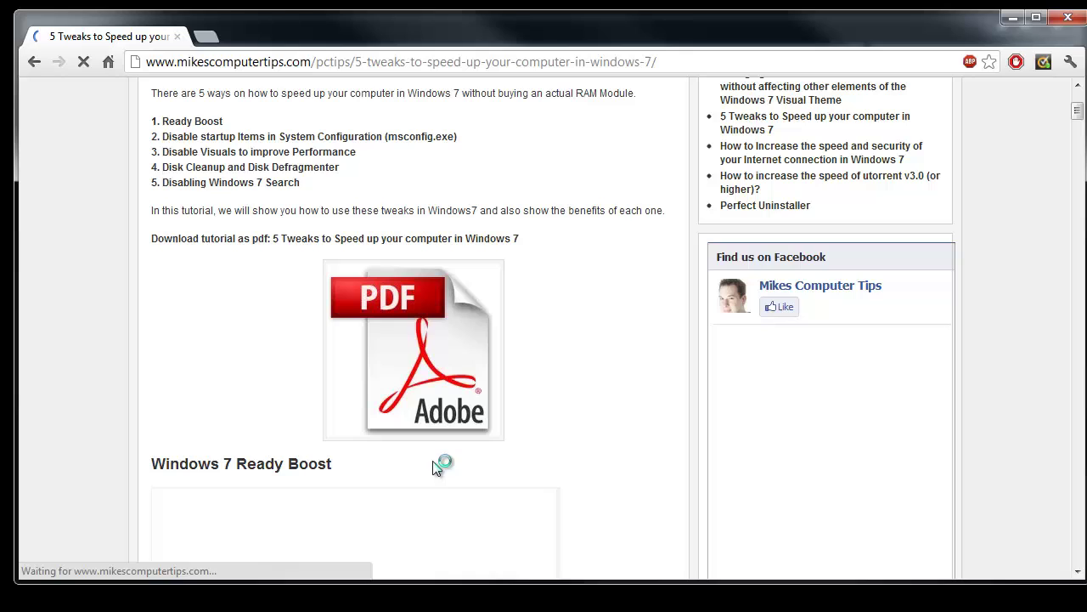
Open the 5 Tweaks PDF in a new tab and scroll to its Windows 7 Ready Boost section.
{"action": "left_click", "coordinate": [430, 346]}
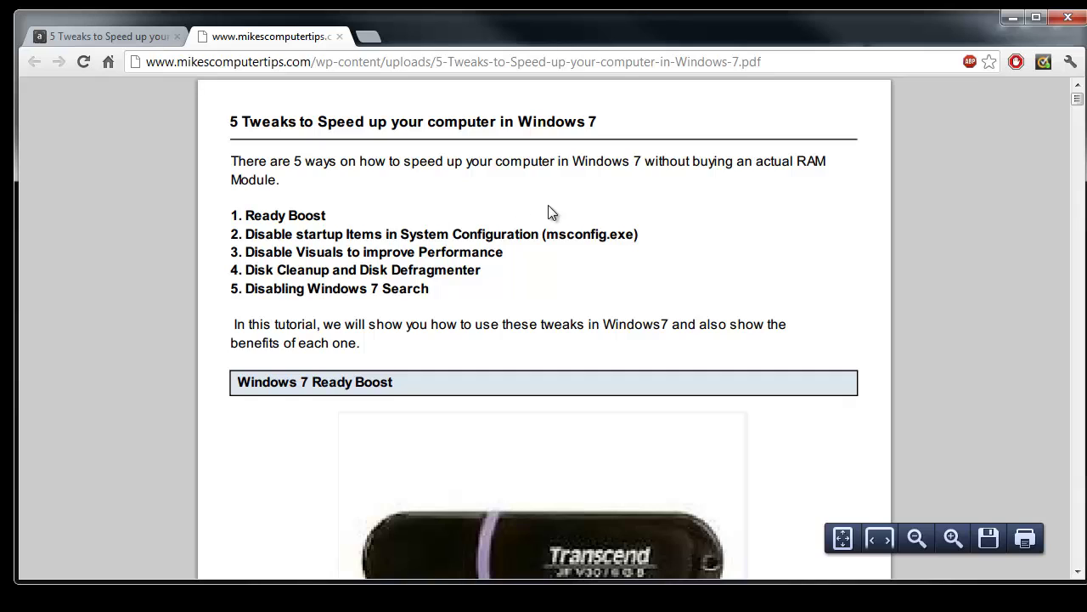
{"action": "scroll", "coordinate": [549, 208], "scroll_direction": "down", "scroll_amount": 2}
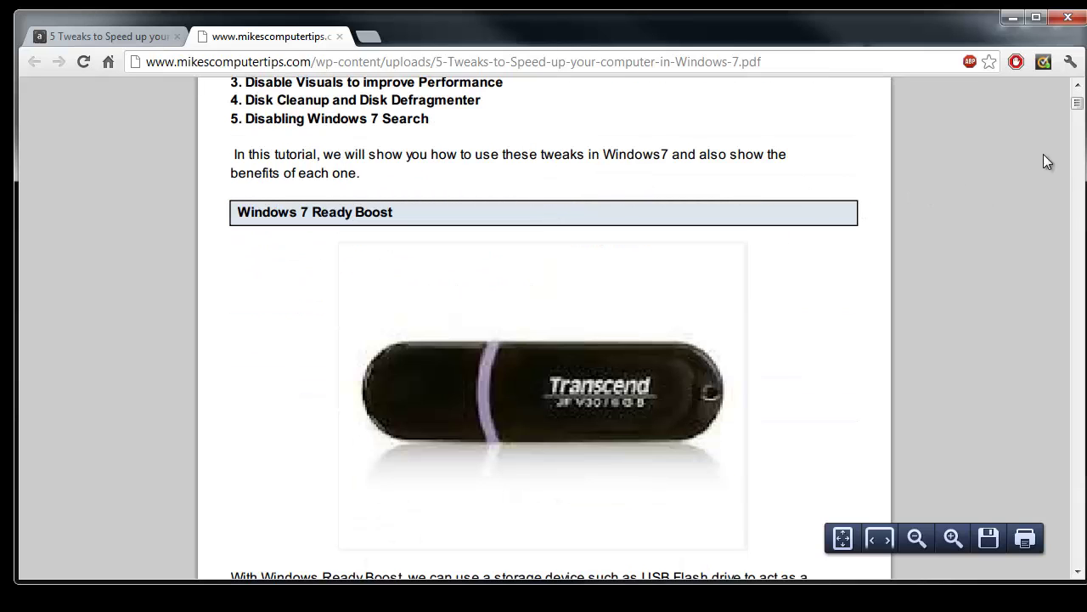
{"action": "scroll", "coordinate": [901, 219], "scroll_direction": "down", "scroll_amount": 2}
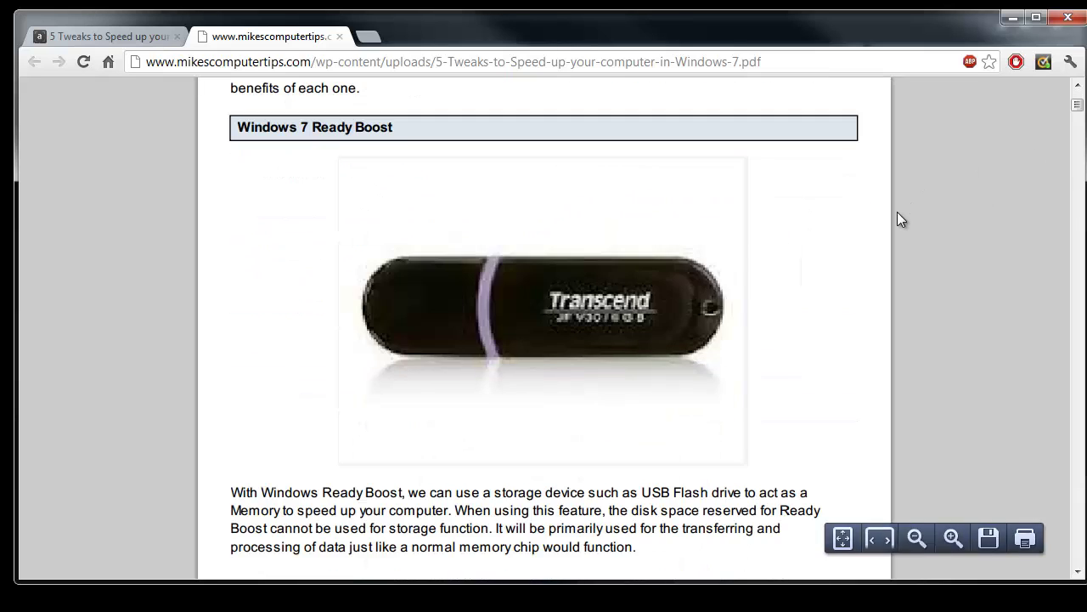
{"action": "scroll", "coordinate": [865, 268], "scroll_direction": "down", "scroll_amount": 1}
{"action": "scroll", "coordinate": [865, 268], "scroll_direction": "down", "scroll_amount": 2}
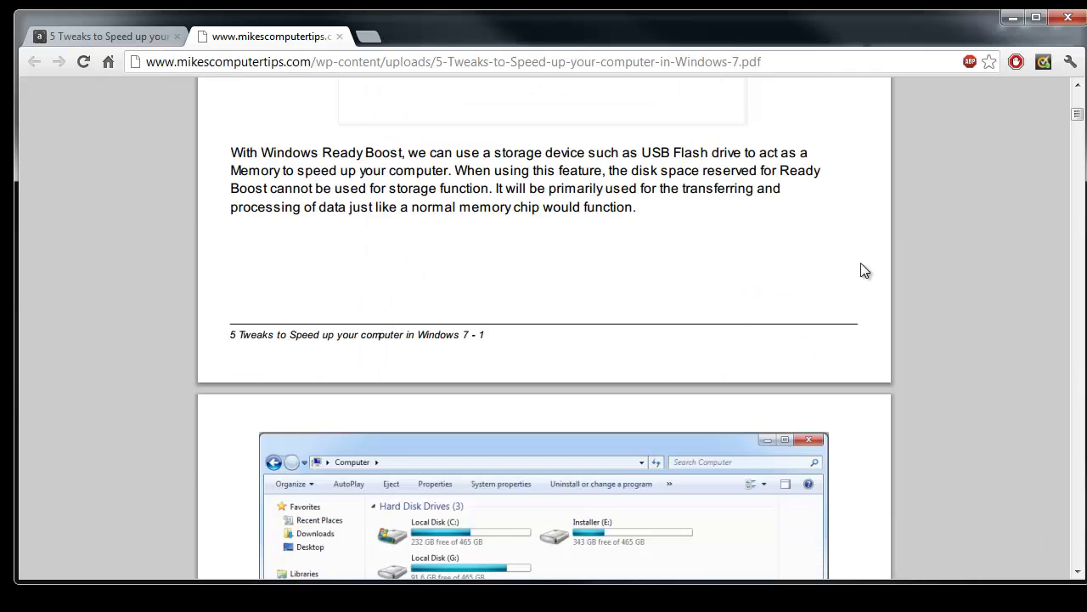
{"action": "scroll", "coordinate": [865, 270], "scroll_direction": "up", "scroll_amount": 1}
{"action": "scroll", "coordinate": [865, 270], "scroll_direction": "down", "scroll_amount": 4}
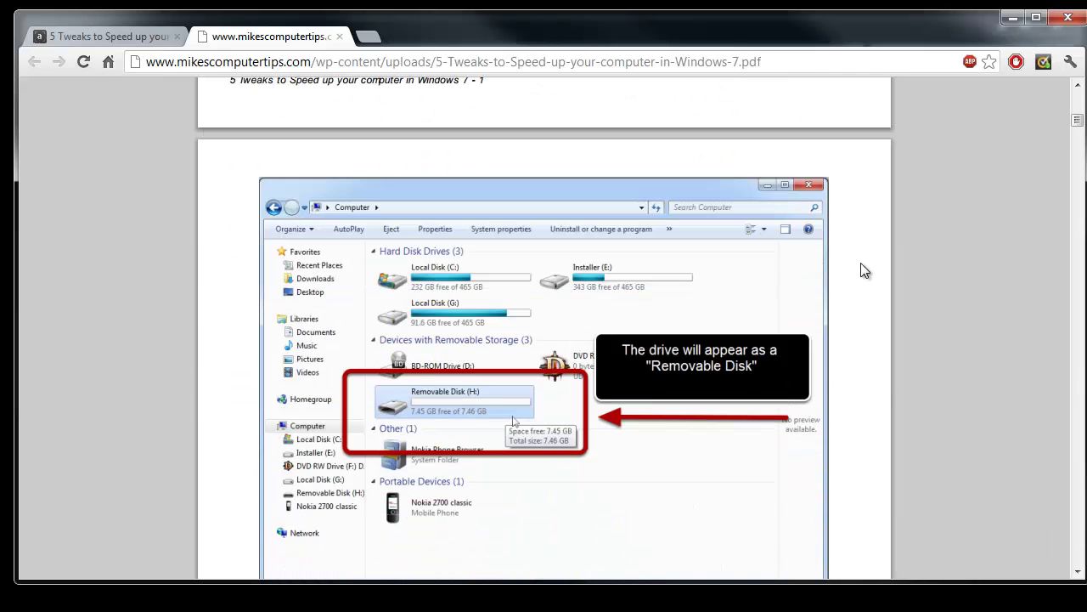
{"action": "scroll", "coordinate": [862, 269], "scroll_direction": "up", "scroll_amount": 8}
{"action": "scroll", "coordinate": [842, 281], "scroll_direction": "down", "scroll_amount": 2}
{"action": "scroll", "coordinate": [831, 281], "scroll_direction": "up", "scroll_amount": 1}
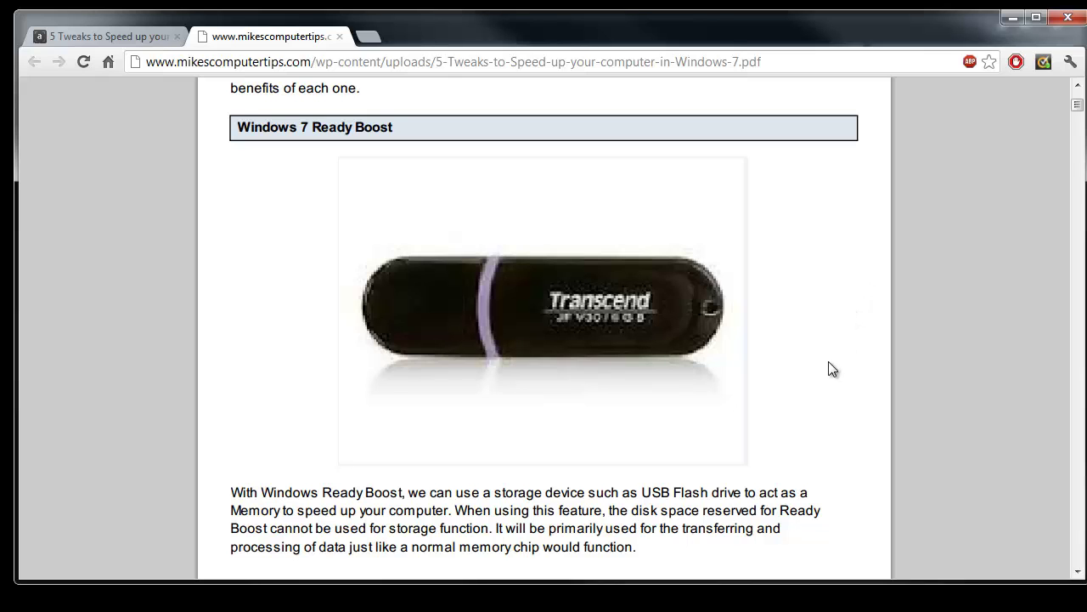
{"action": "scroll", "coordinate": [820, 364], "scroll_direction": "down", "scroll_amount": 10}
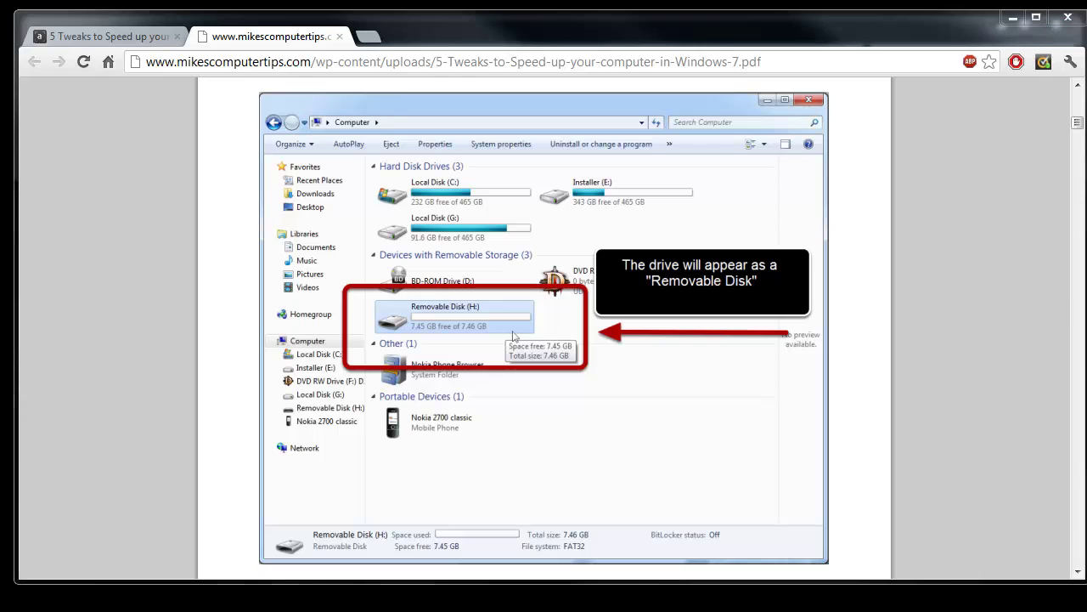
In the Computer window, select the LEXAR (I:) flash drive and bring up its context menu.
{"action": "left_click", "coordinate": [38, 581]}
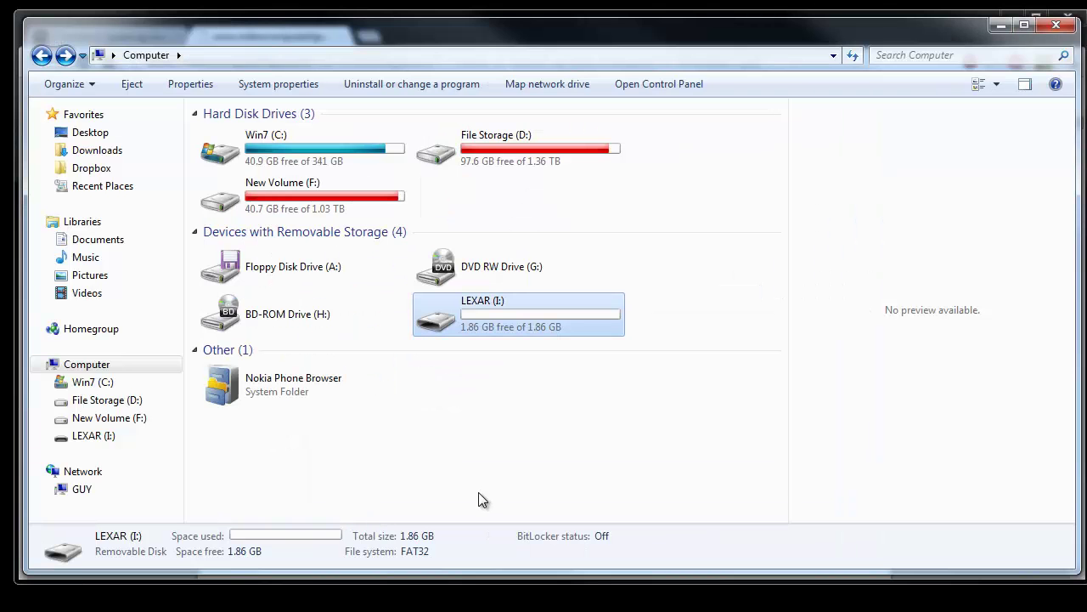
{"action": "left_click", "coordinate": [510, 429]}
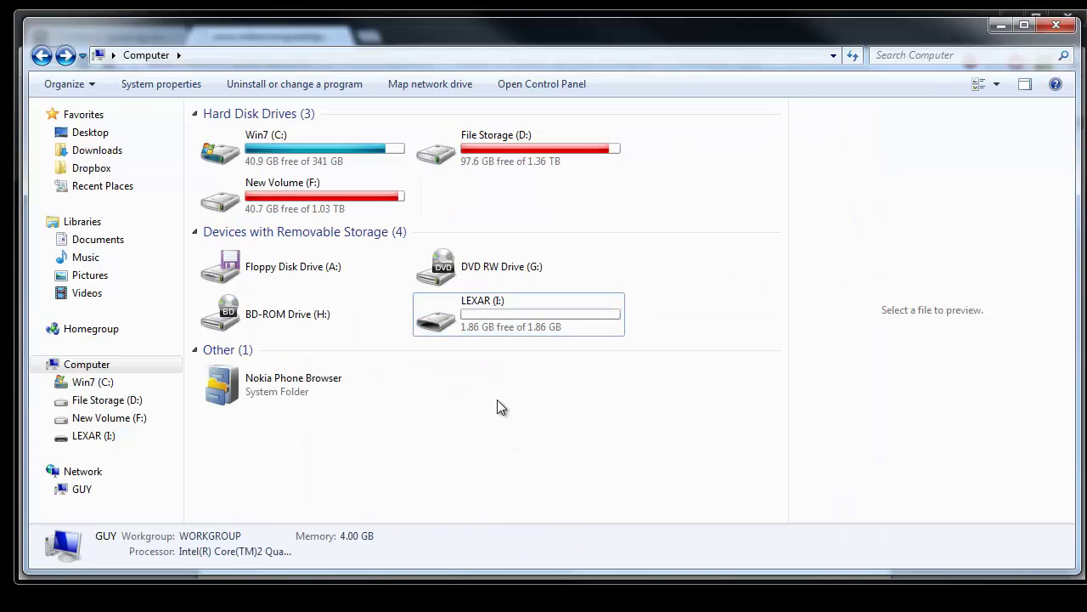
{"action": "left_click", "coordinate": [455, 317]}
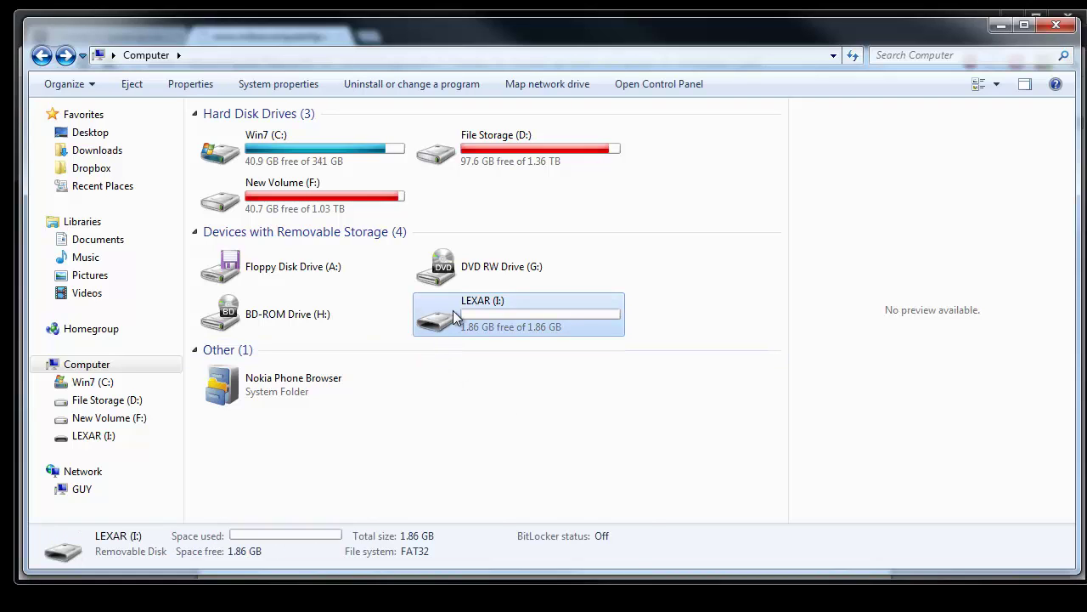
{"action": "right_click", "coordinate": [455, 317]}
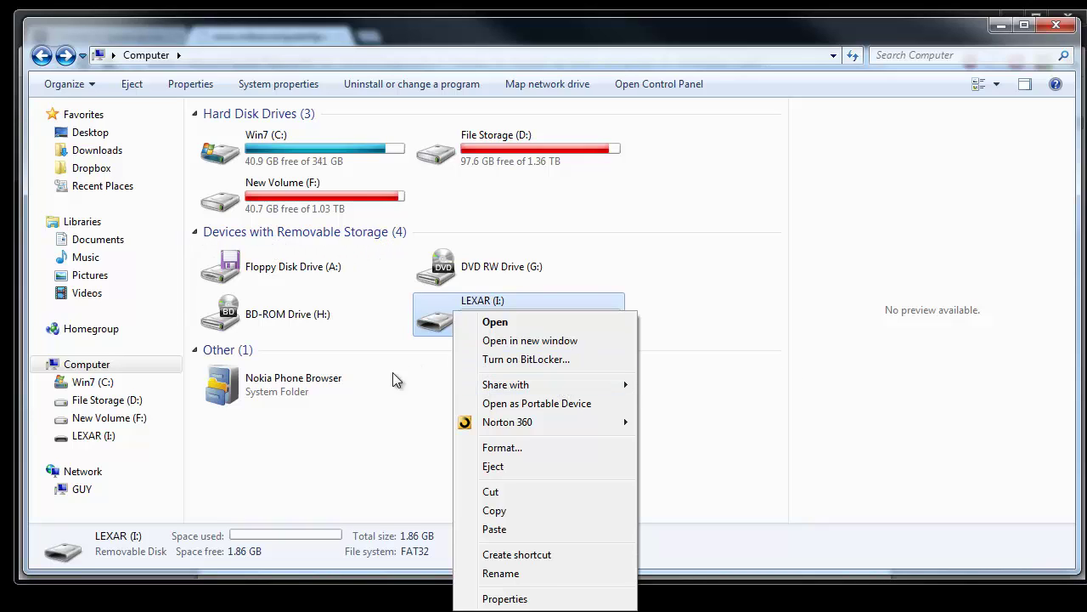
{"action": "left_click", "coordinate": [448, 319]}
{"action": "left_click", "coordinate": [448, 318]}
{"action": "right_click", "coordinate": [457, 316]}
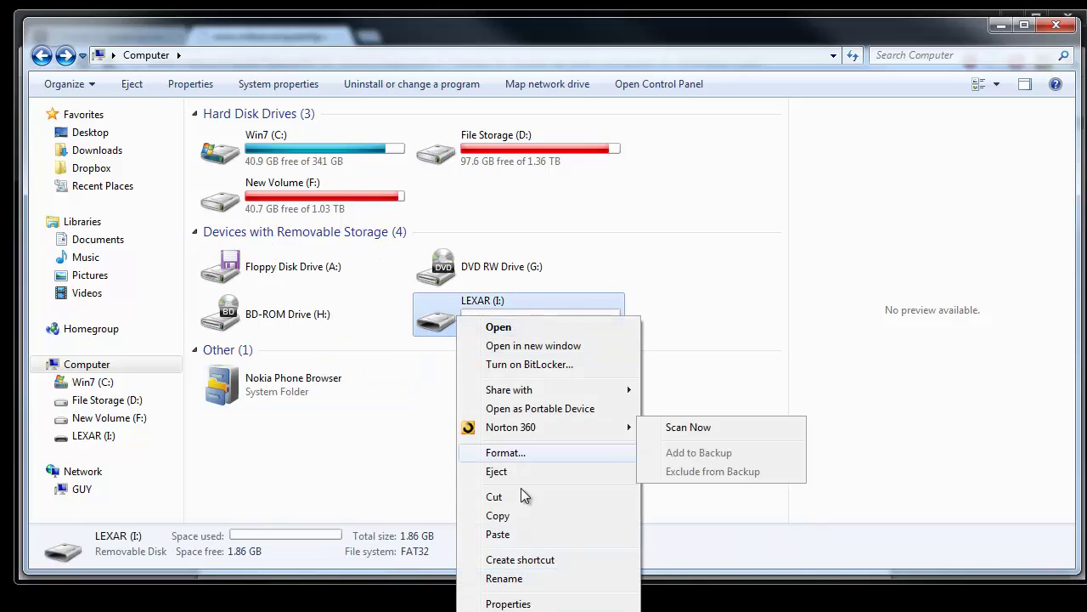
In LEXAR (I:) Properties, dedicate the drive to ReadyBoost with 1902 MB reserved and apply it.
{"action": "left_click", "coordinate": [515, 604]}
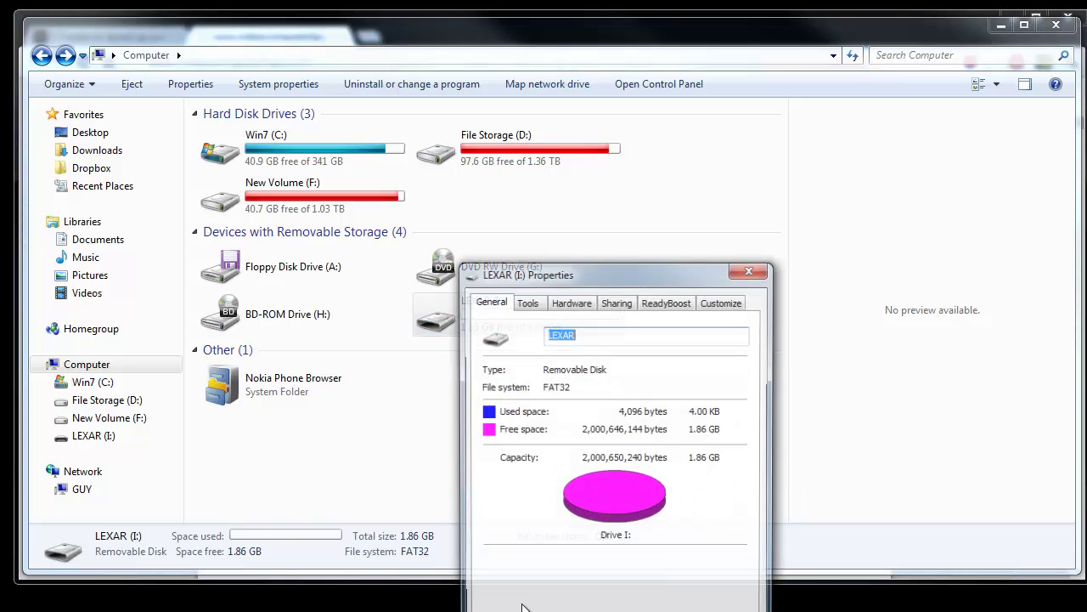
{"action": "left_click_drag", "start_coordinate": [577, 284], "coordinate": [561, 95]}
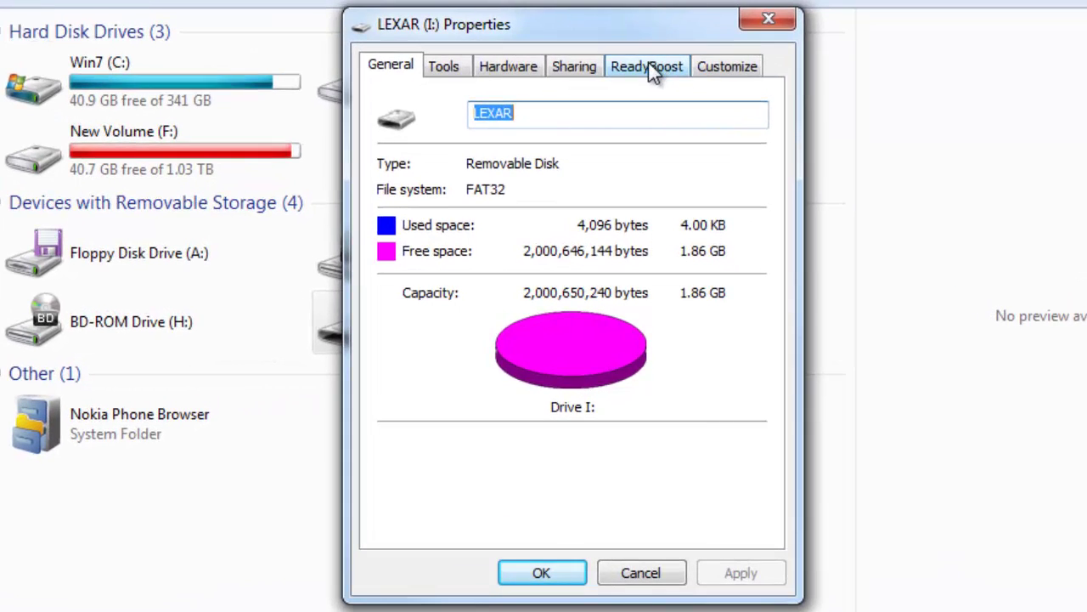
{"action": "left_click", "coordinate": [645, 74]}
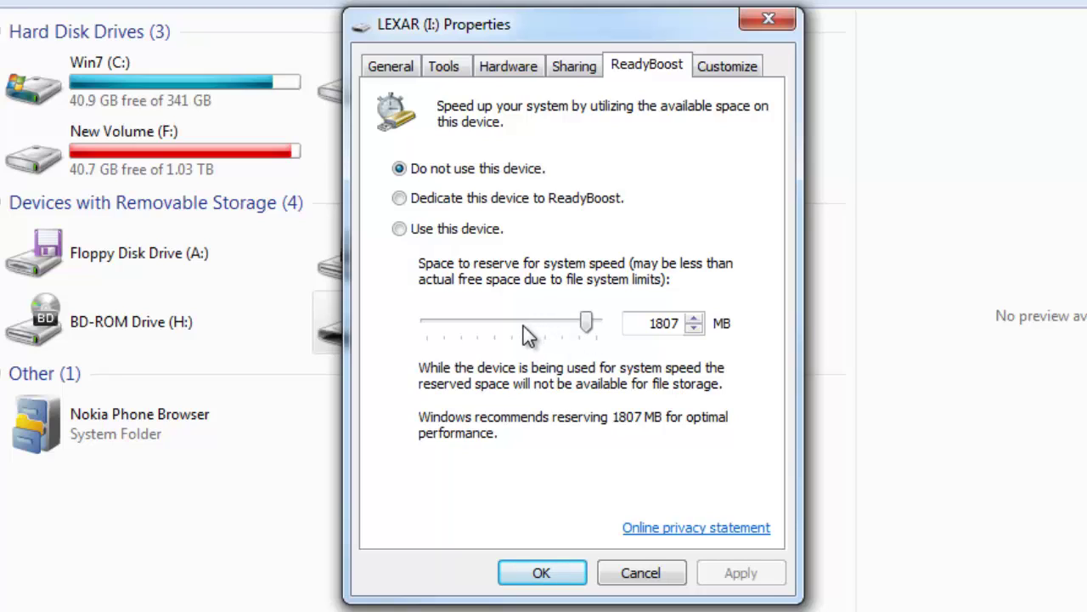
{"action": "left_click_drag", "start_coordinate": [588, 323], "coordinate": [520, 325]}
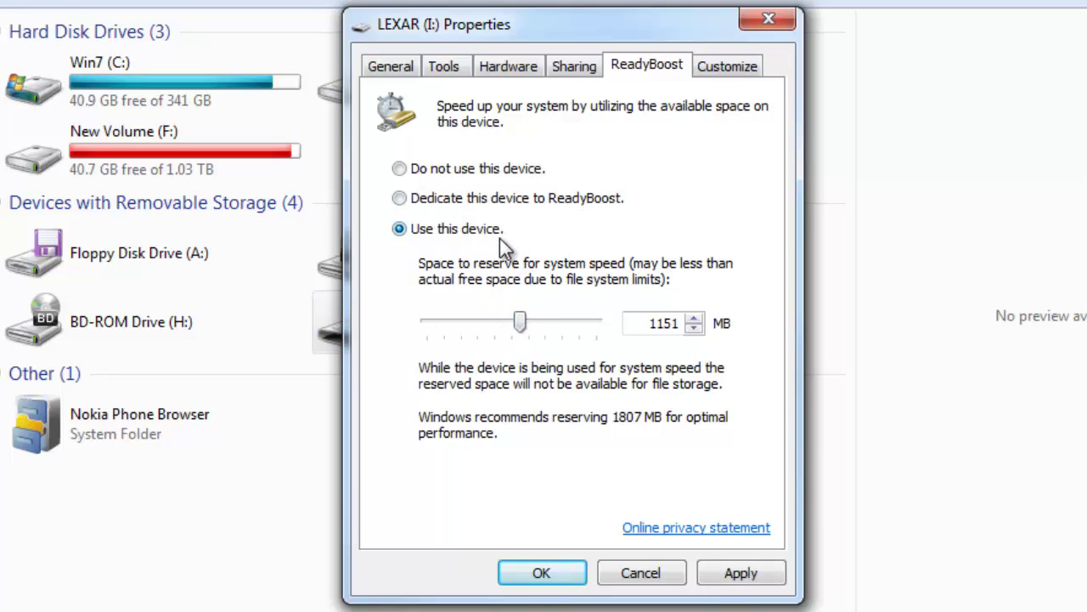
{"action": "left_click", "coordinate": [412, 197]}
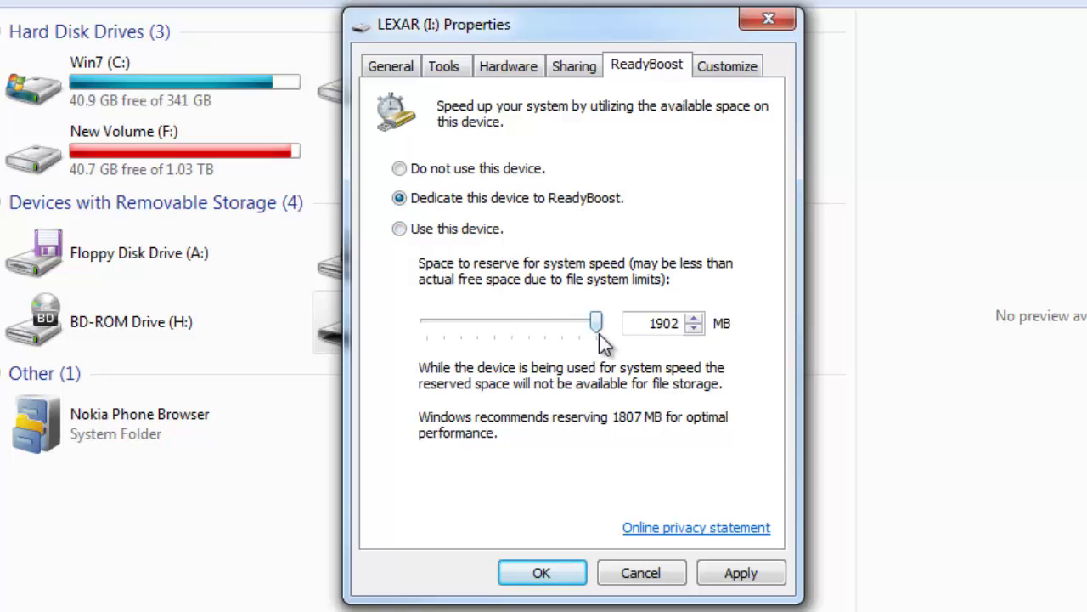
{"action": "left_click", "coordinate": [735, 573]}
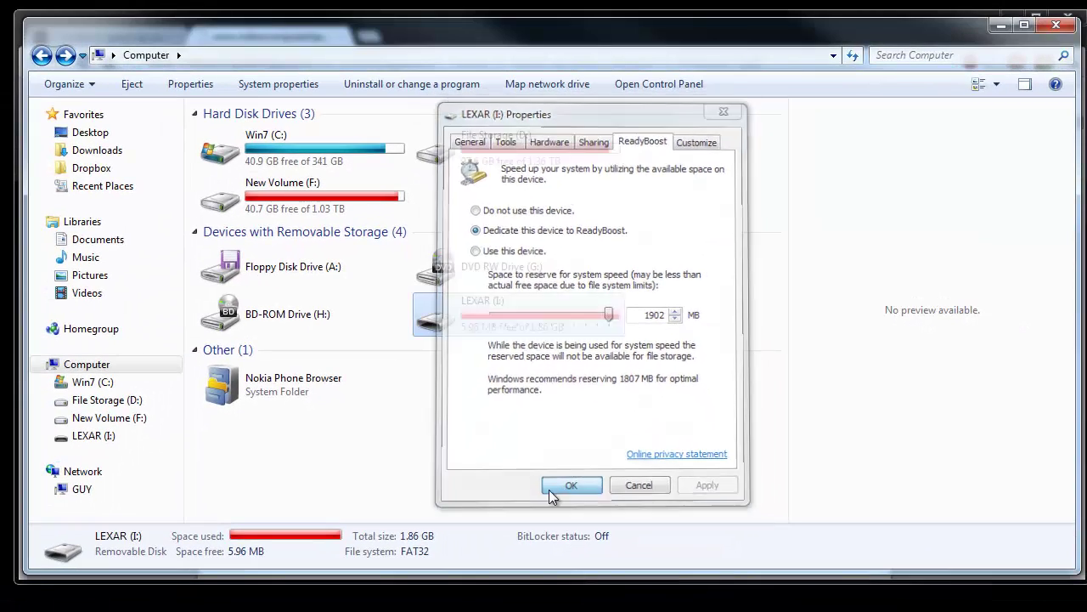
Close LEXAR (I:) Properties with OK and reselect the drive to confirm 5.96 MB free of 1.86 GB.
{"action": "left_click", "coordinate": [561, 503]}
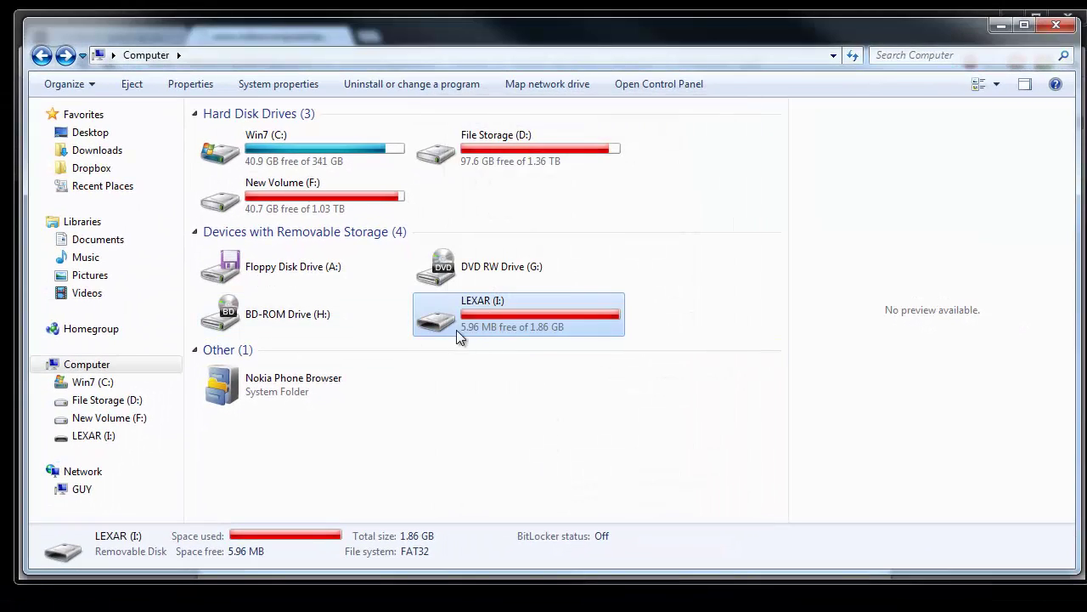
{"action": "mouse_move", "coordinate": [530, 331]}
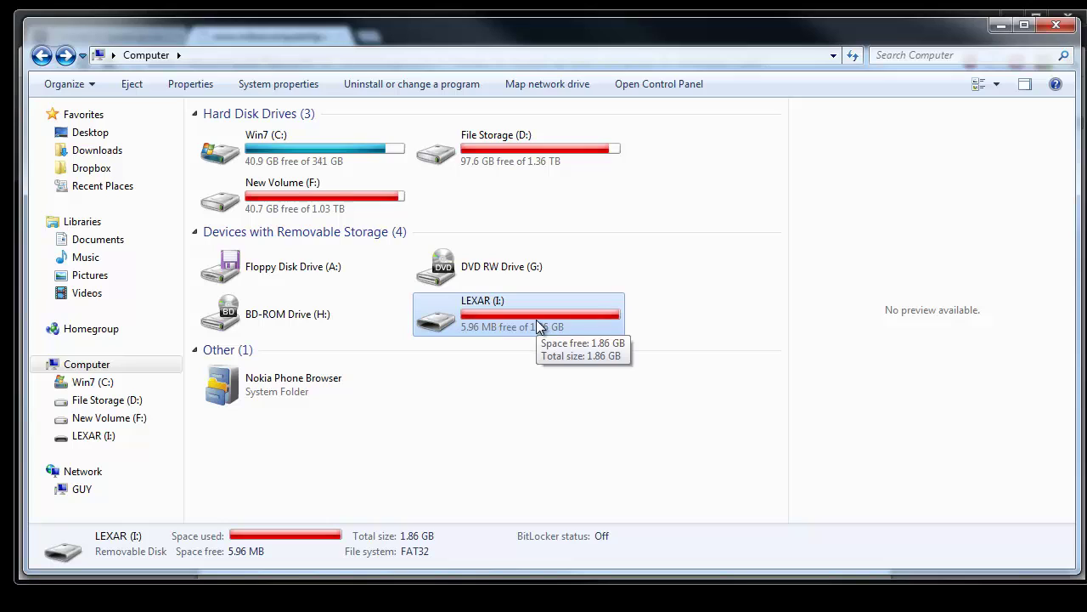
{"action": "left_click", "coordinate": [682, 301]}
{"action": "left_click", "coordinate": [541, 304]}
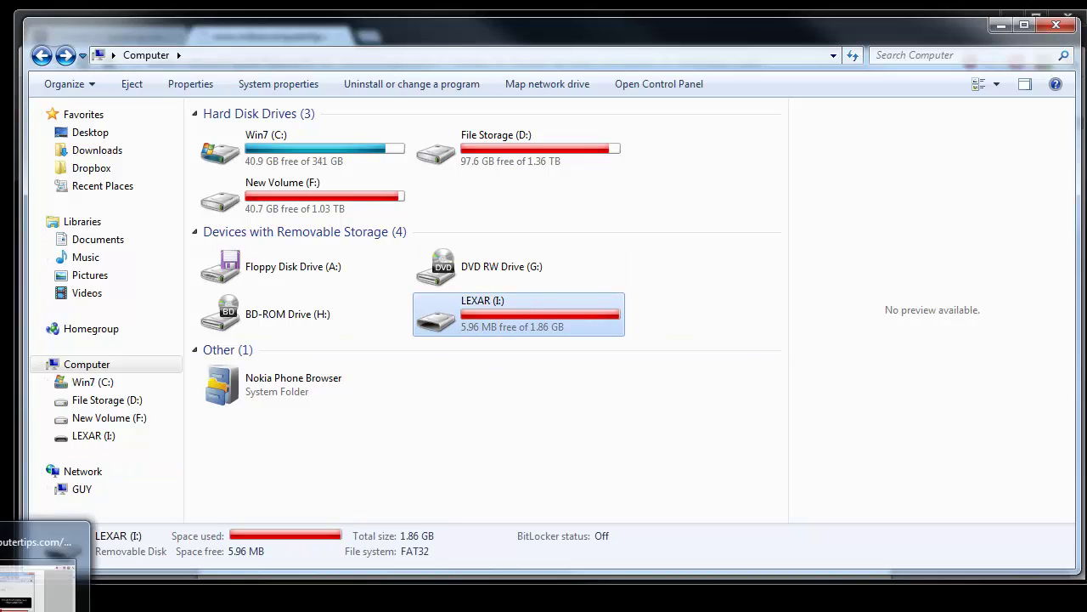
Return to the PDF guide and scroll to section 2 on disabling startup items.
{"action": "key", "text": "alt+Tab"}
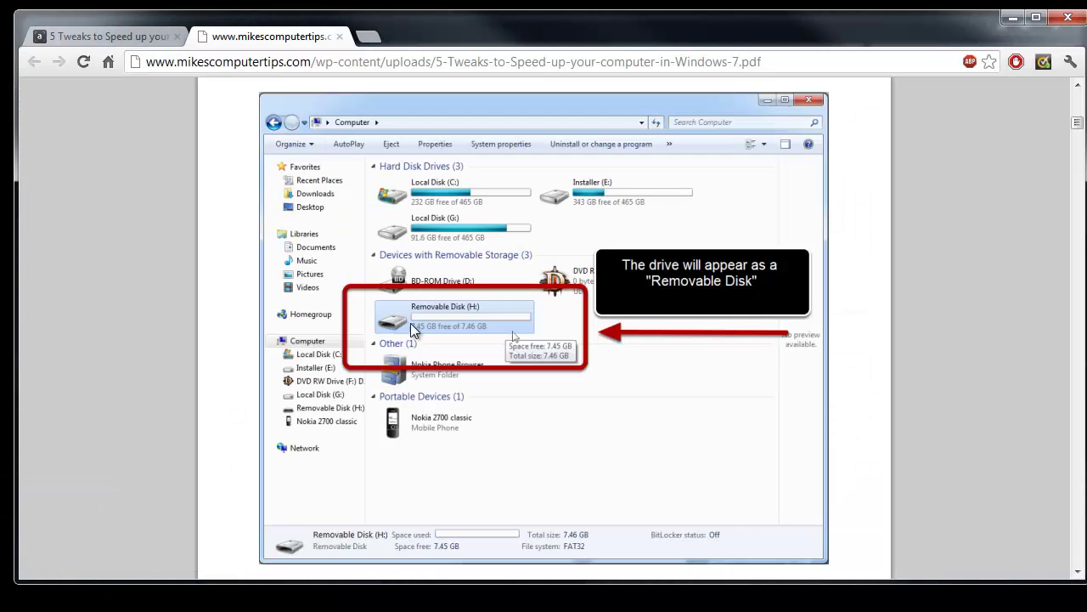
{"action": "scroll", "coordinate": [566, 314], "scroll_direction": "down", "scroll_amount": 10}
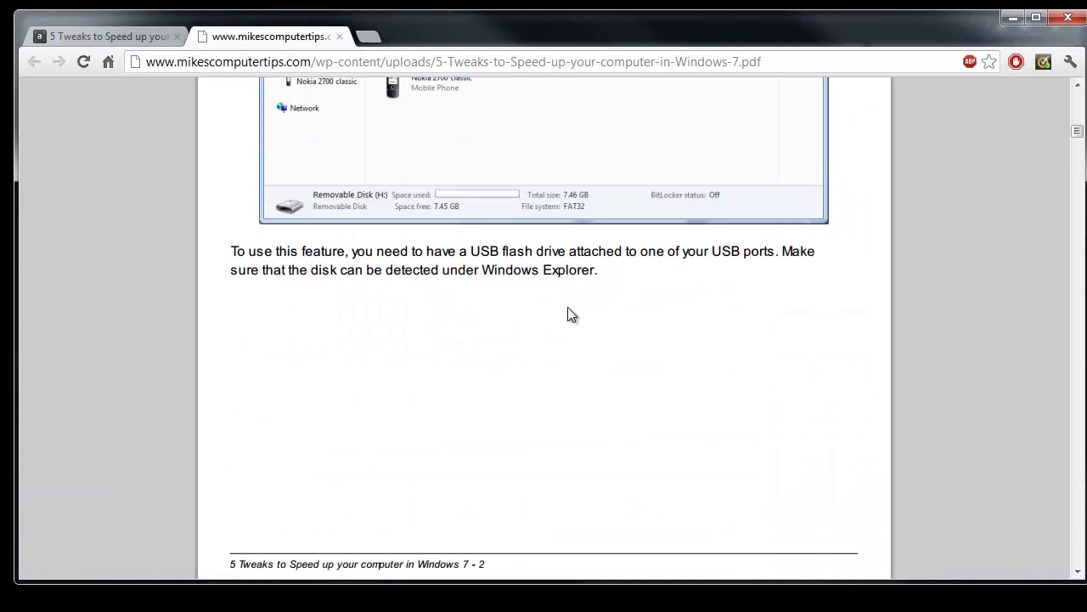
{"action": "scroll", "coordinate": [562, 313], "scroll_direction": "down", "scroll_amount": 15}
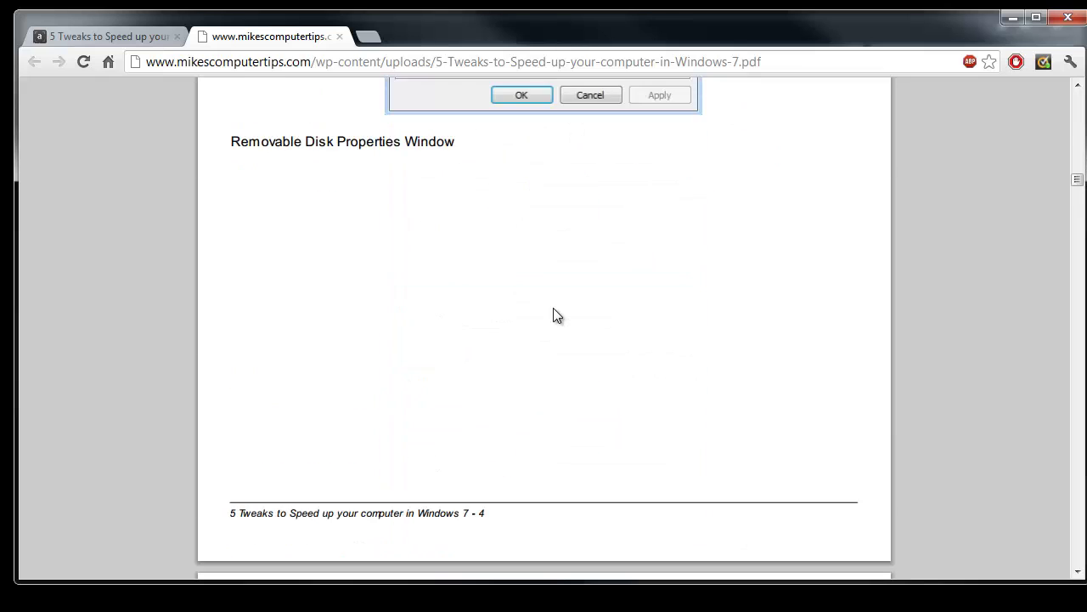
{"action": "scroll", "coordinate": [553, 310], "scroll_direction": "down", "scroll_amount": 12}
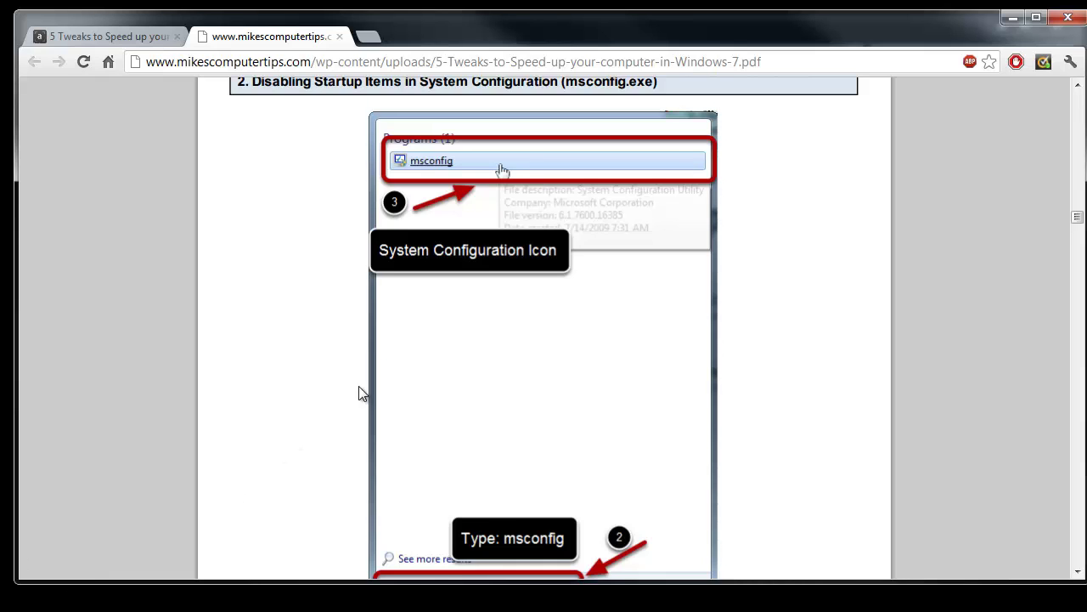
{"action": "scroll", "coordinate": [371, 383], "scroll_direction": "down", "scroll_amount": 2}
{"action": "scroll", "coordinate": [376, 383], "scroll_direction": "up", "scroll_amount": 1}
{"action": "scroll", "coordinate": [395, 421], "scroll_direction": "down", "scroll_amount": 1}
{"action": "scroll", "coordinate": [425, 484], "scroll_direction": "up", "scroll_amount": 1}
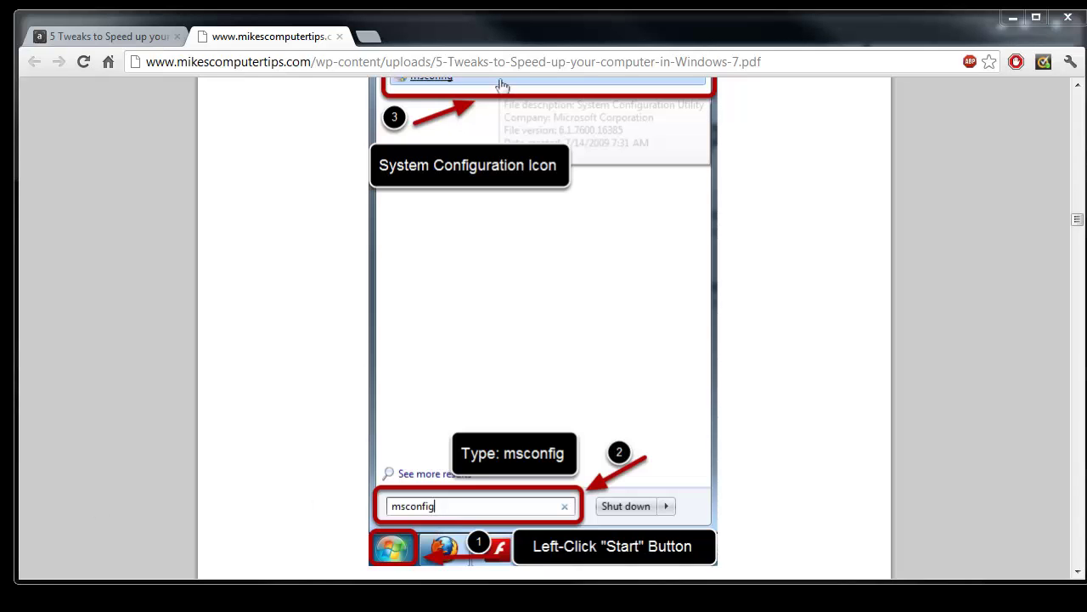
Launch msconfig from Start search and scroll the guide to its Selective startup instructions.
{"action": "key", "text": "super"}
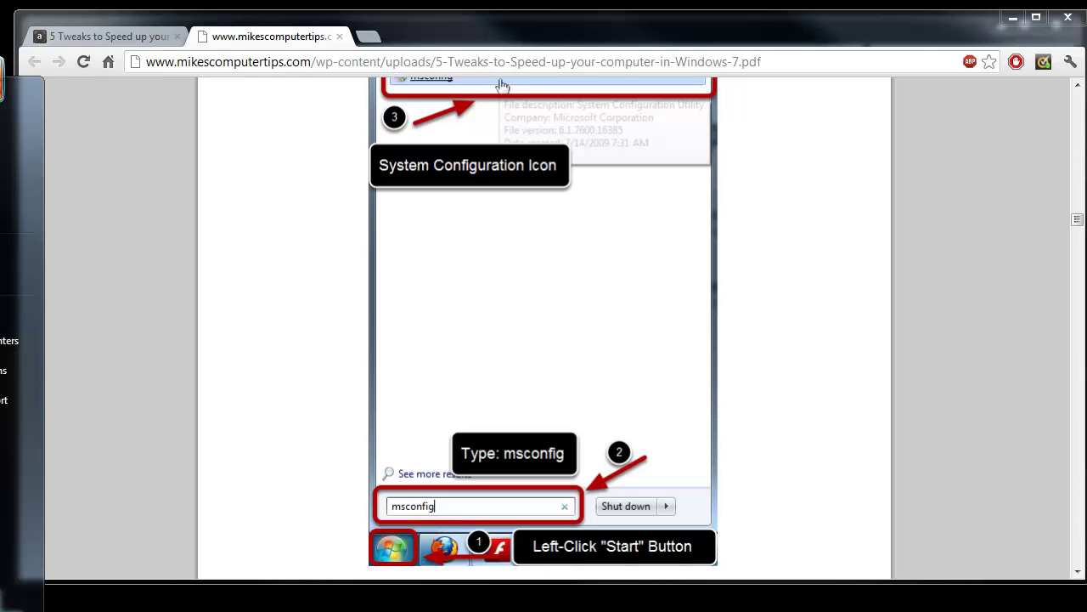
{"action": "key", "text": "Escape"}
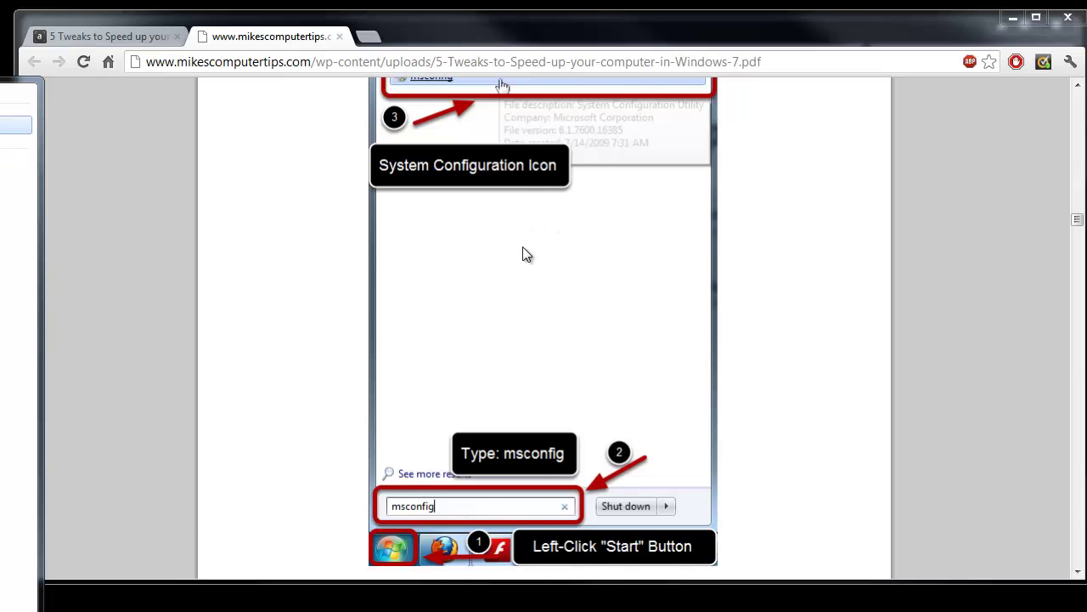
{"action": "scroll", "coordinate": [513, 255], "scroll_direction": "up", "scroll_amount": 2}
{"action": "scroll", "coordinate": [512, 255], "scroll_direction": "down", "scroll_amount": 1}
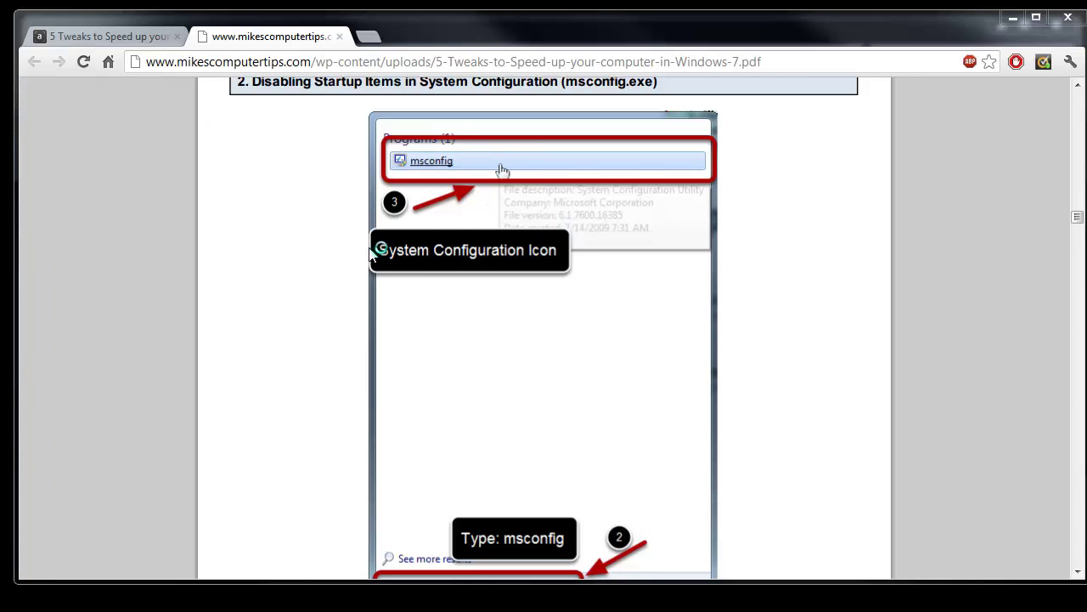
{"action": "scroll", "coordinate": [311, 289], "scroll_direction": "down", "scroll_amount": 5}
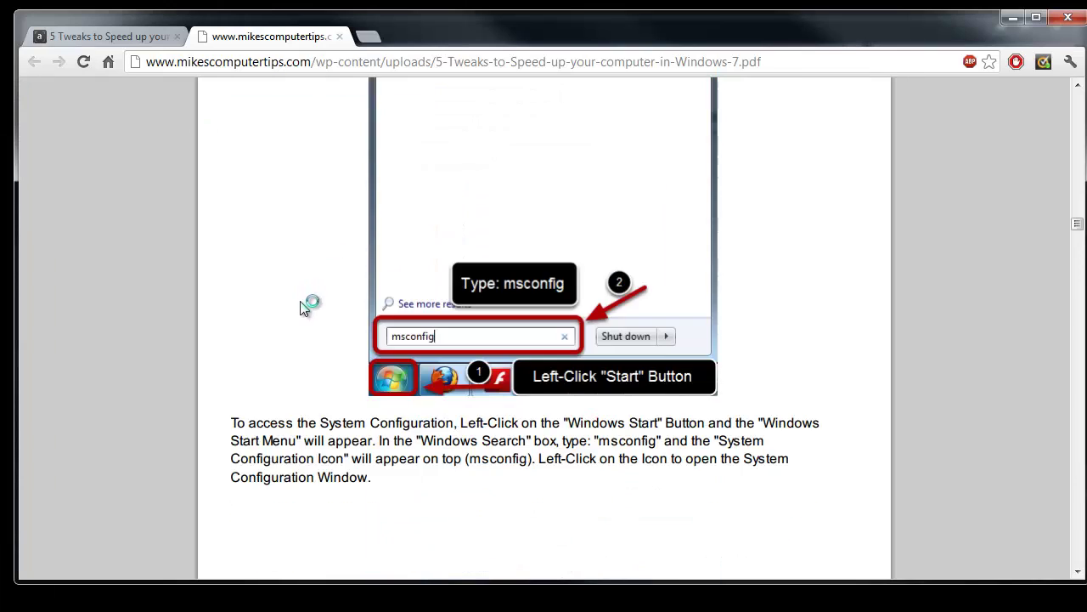
{"action": "scroll", "coordinate": [308, 293], "scroll_direction": "down", "scroll_amount": 6}
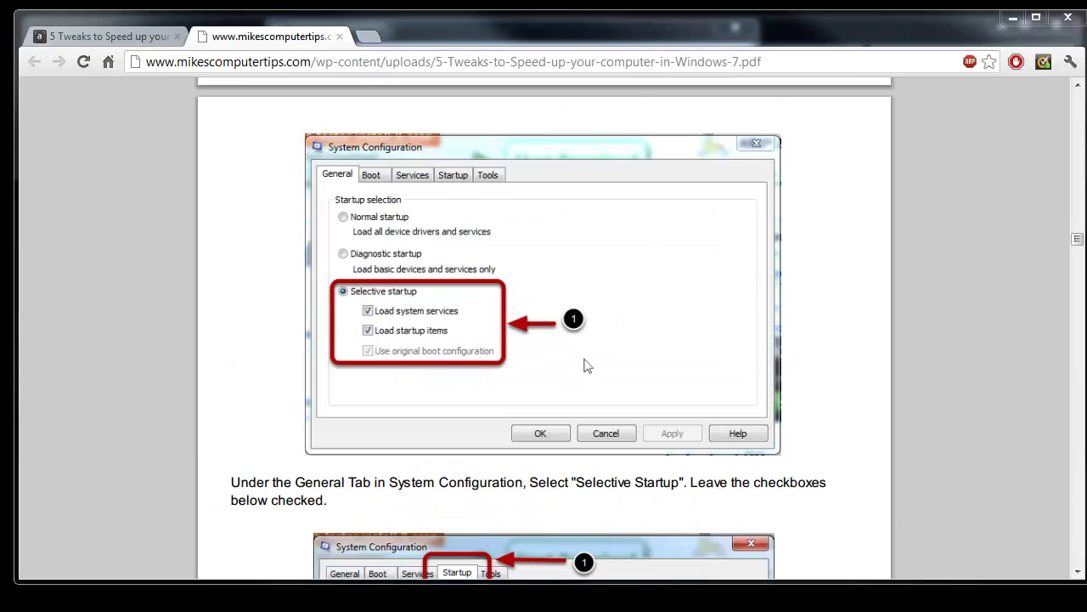
Place System Configuration in the lower middle beside the guide, then scroll the PDF to the Startup tab step.
{"action": "left_click_drag", "start_coordinate": [401, 28], "coordinate": [699, 252]}
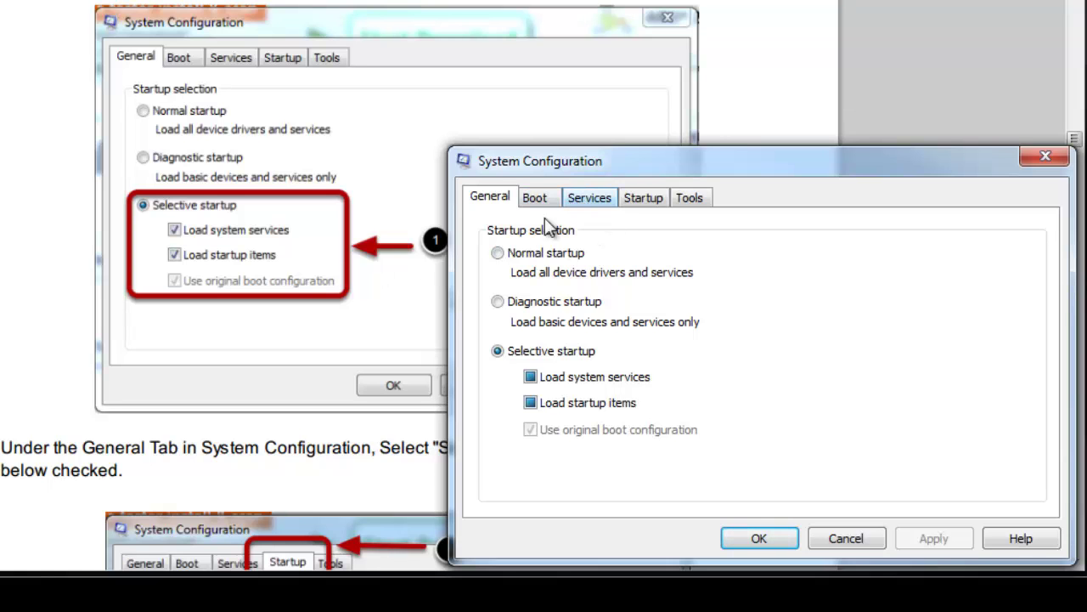
{"action": "left_click", "coordinate": [345, 256]}
{"action": "scroll", "coordinate": [471, 264], "scroll_direction": "down", "scroll_amount": 5}
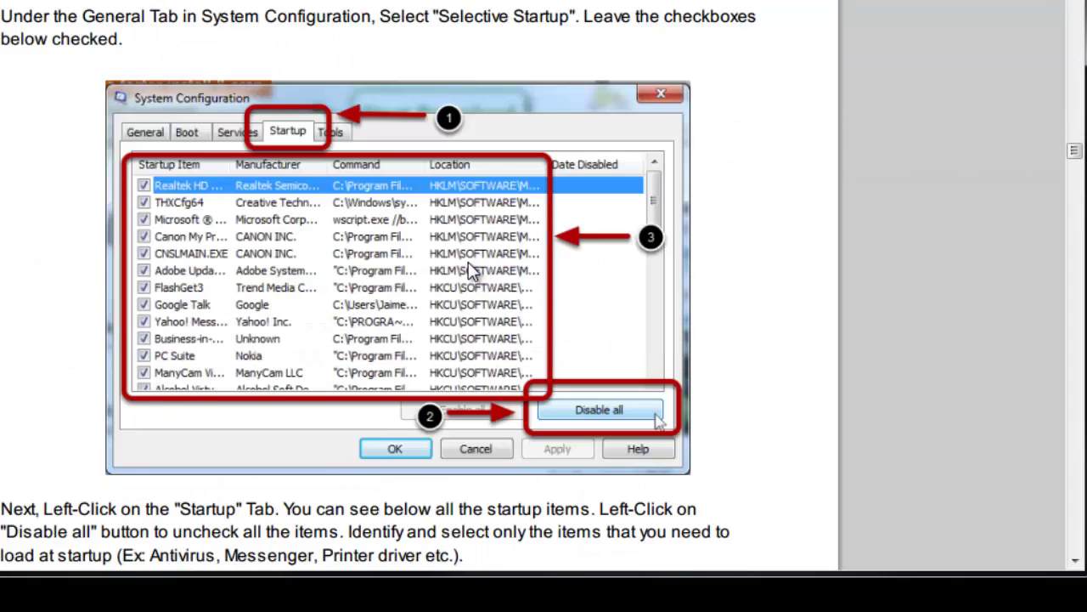
Switch to System Configuration and show its Startup tab list of startup items.
{"action": "scroll", "coordinate": [468, 262], "scroll_direction": "down", "scroll_amount": 1}
{"action": "key", "text": "alt+Tab"}
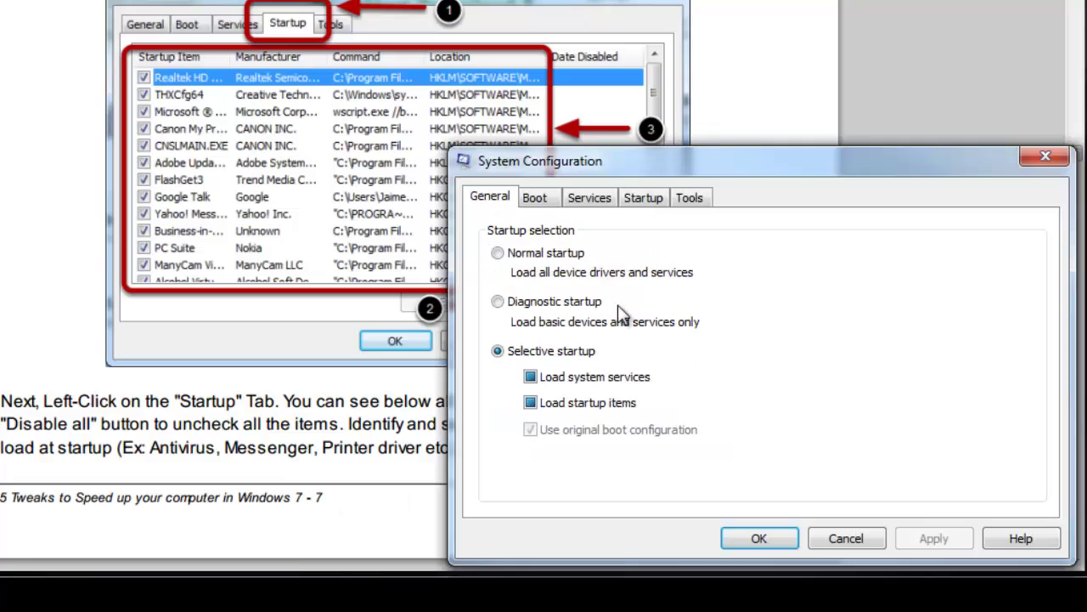
{"action": "left_click", "coordinate": [647, 199]}
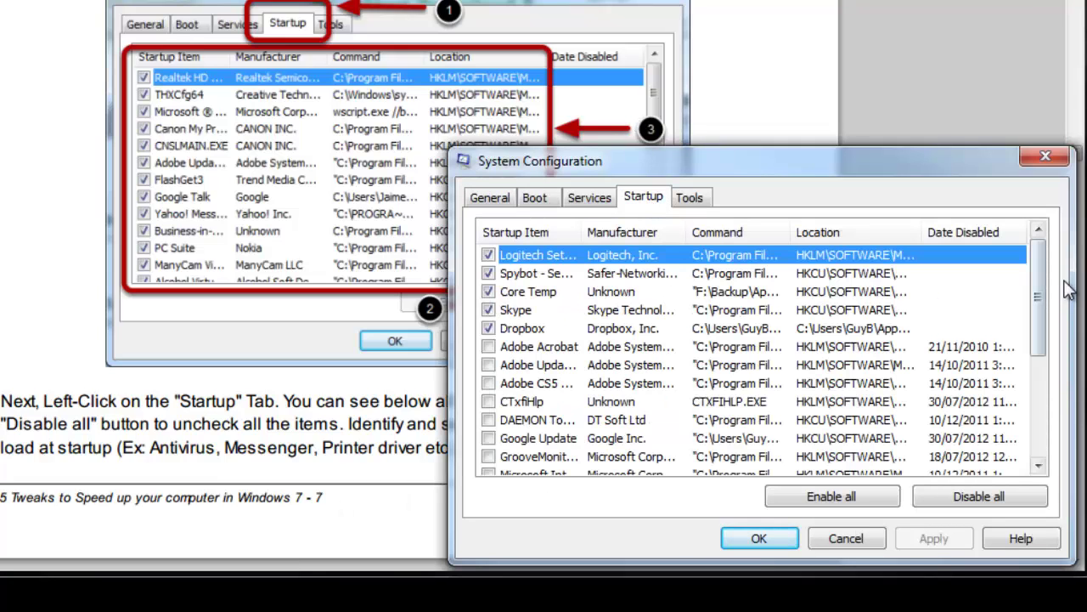
{"action": "mouse_move", "coordinate": [1043, 279]}
{"action": "left_mouse_down"}
{"action": "mouse_move", "coordinate": [1028, 398]}
{"action": "mouse_move", "coordinate": [1046, 333]}
{"action": "mouse_move", "coordinate": [1047, 264]}
{"action": "mouse_move", "coordinate": [1046, 274]}
{"action": "left_mouse_up"}
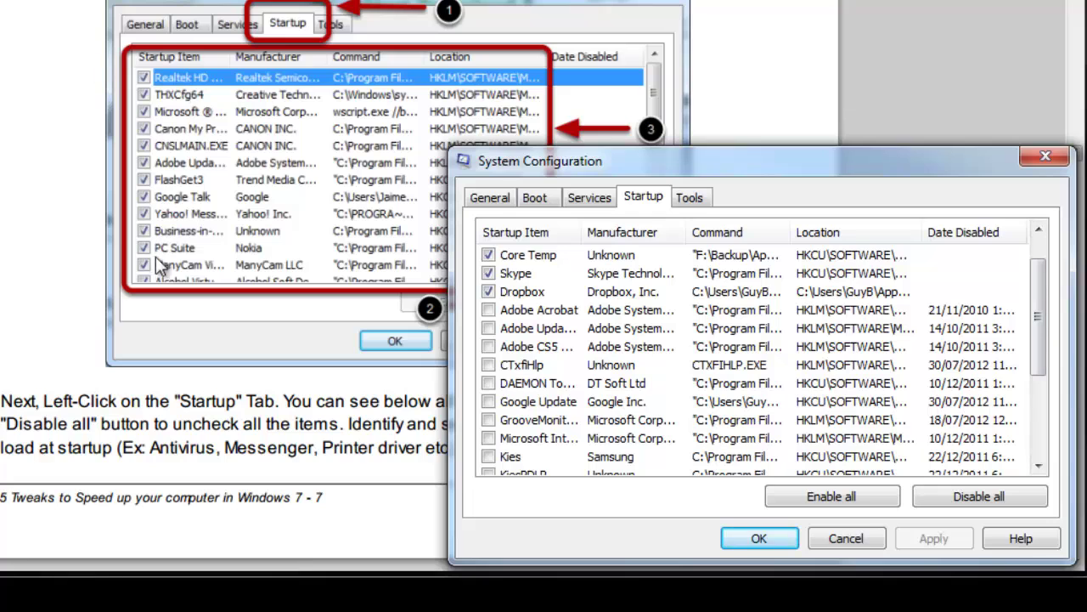
{"action": "mouse_move", "coordinate": [1041, 295]}
{"action": "left_mouse_down"}
{"action": "mouse_move", "coordinate": [1032, 402]}
{"action": "mouse_move", "coordinate": [1034, 297]}
{"action": "left_mouse_up"}
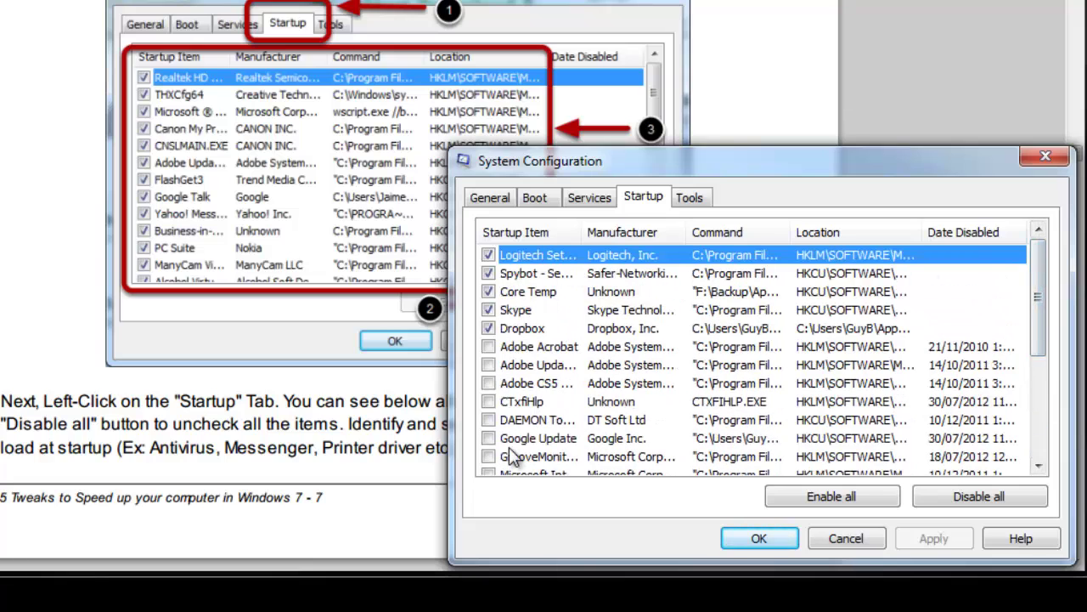
Widen the Startup Item column and review entries such as Spybot - Search & Destroy and Skype.
{"action": "scroll", "coordinate": [509, 455], "scroll_direction": "down", "scroll_amount": 4}
{"action": "scroll", "coordinate": [509, 456], "scroll_direction": "up", "scroll_amount": 4}
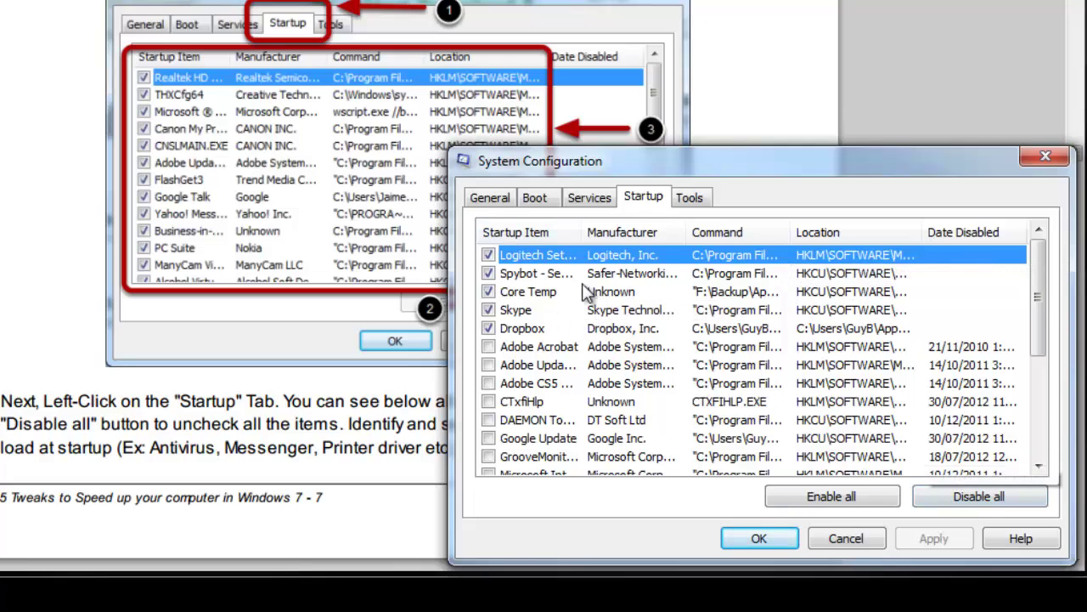
{"action": "scroll", "coordinate": [599, 344], "scroll_direction": "down", "scroll_amount": 4}
{"action": "scroll", "coordinate": [565, 447], "scroll_direction": "up", "scroll_amount": 5}
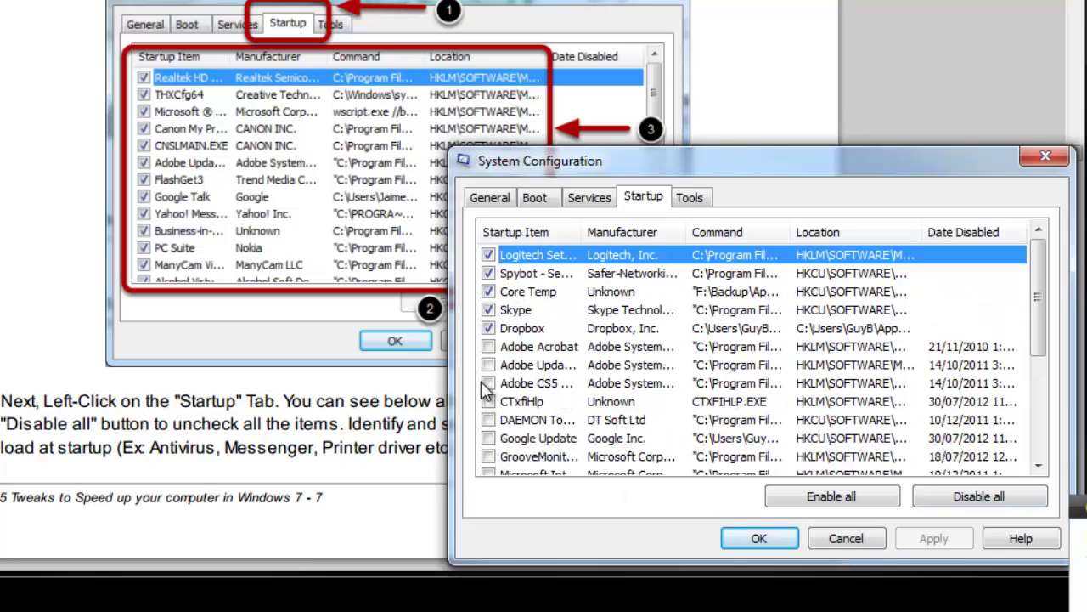
{"action": "scroll", "coordinate": [484, 369], "scroll_direction": "down", "scroll_amount": 3}
{"action": "scroll", "coordinate": [532, 313], "scroll_direction": "up", "scroll_amount": 3}
{"action": "scroll", "coordinate": [504, 464], "scroll_direction": "down", "scroll_amount": 1}
{"action": "scroll", "coordinate": [505, 464], "scroll_direction": "down", "scroll_amount": 2}
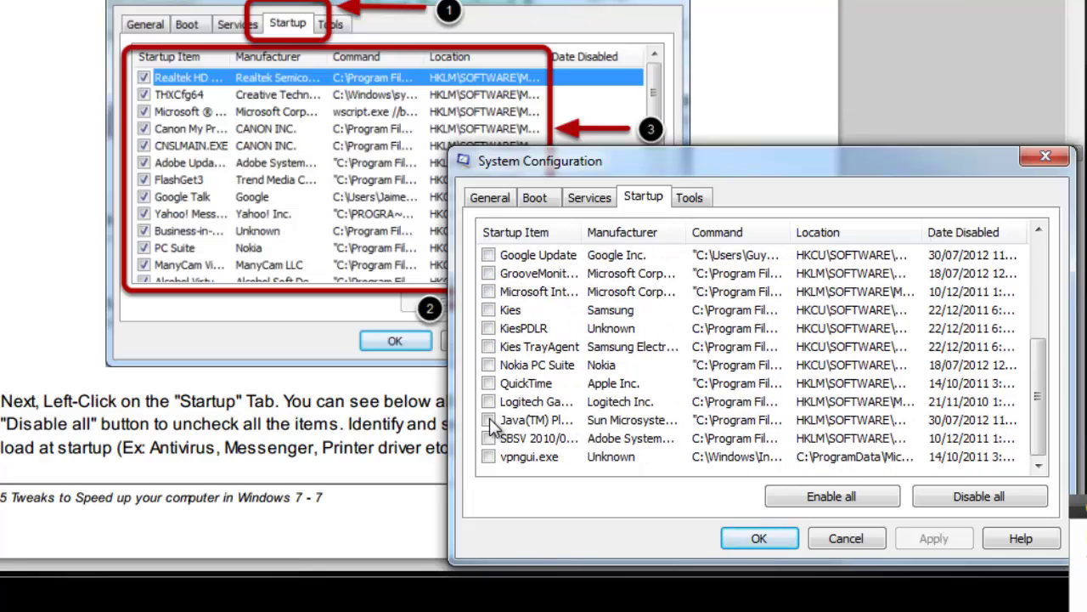
{"action": "scroll", "coordinate": [484, 411], "scroll_direction": "up", "scroll_amount": 4}
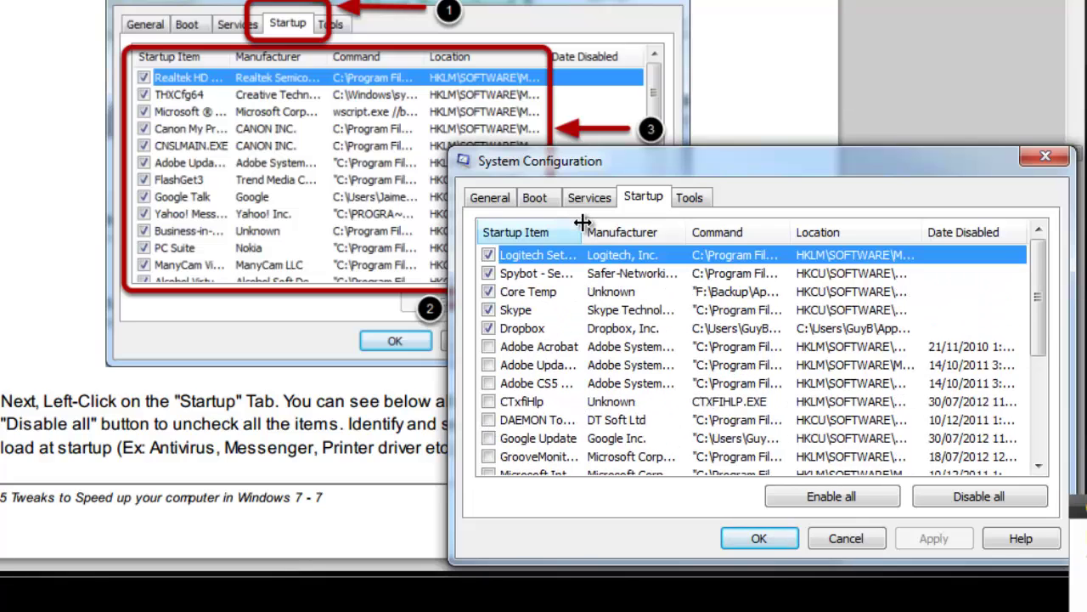
{"action": "left_click_drag", "start_coordinate": [582, 232], "coordinate": [667, 232]}
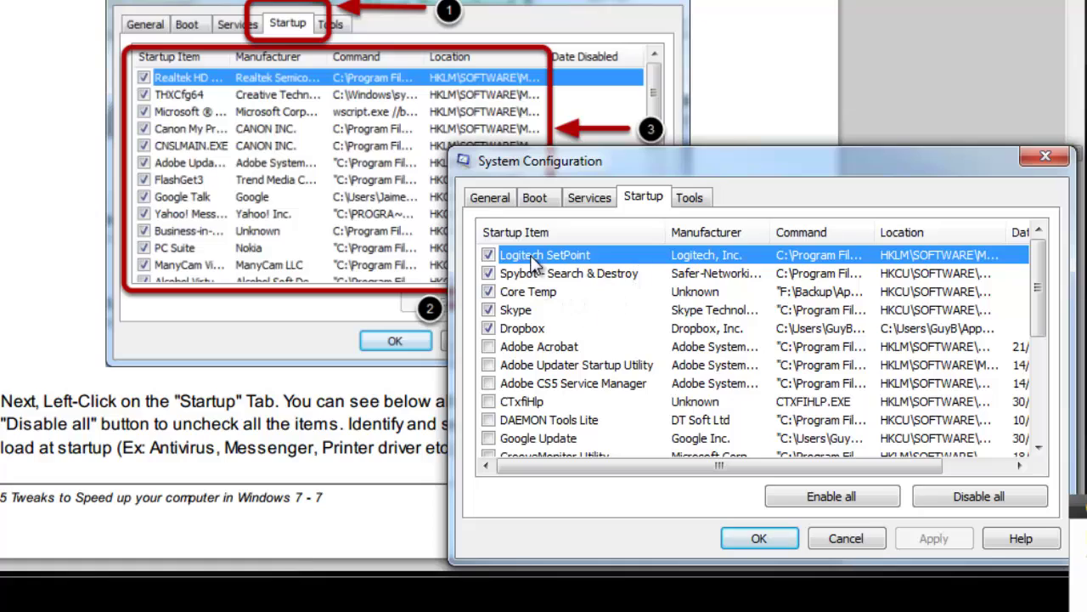
{"action": "left_click", "coordinate": [571, 273]}
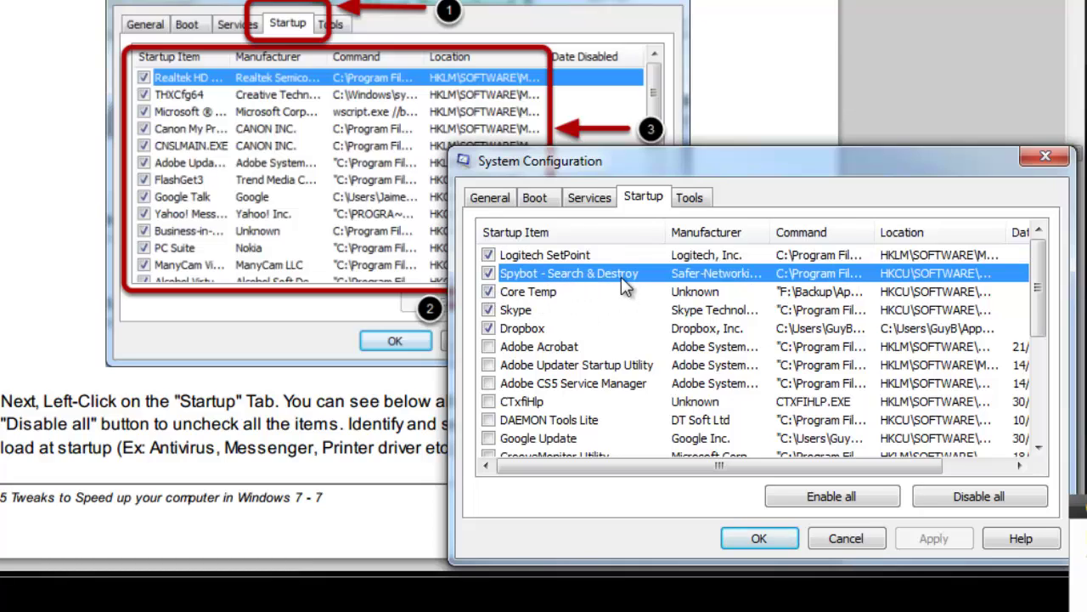
{"action": "left_click", "coordinate": [607, 311]}
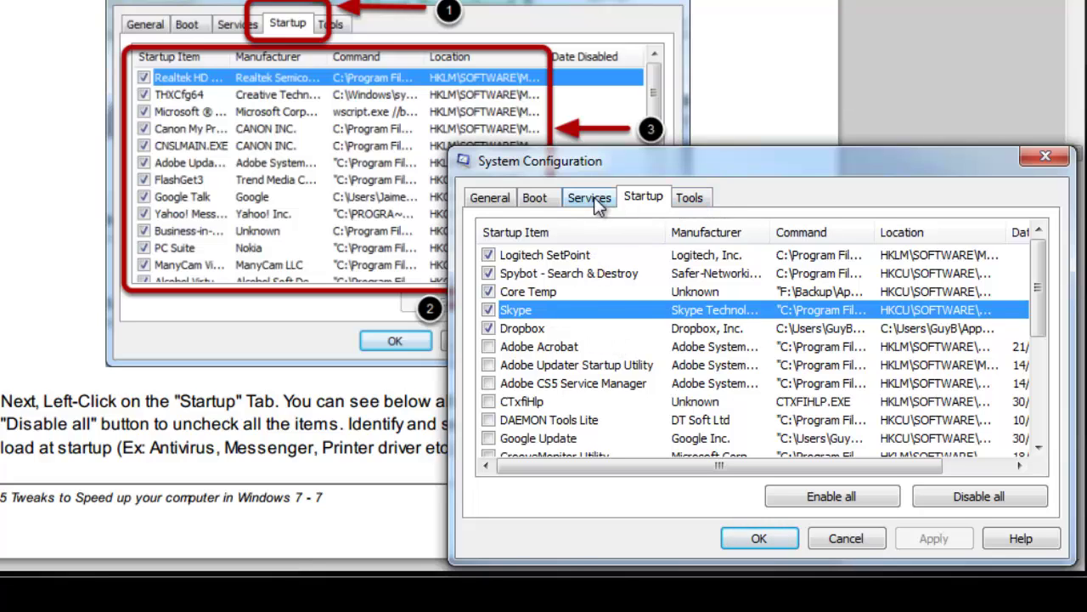
Read the guide's Services step, then show System Configuration's Services tab listing all services.
{"action": "left_click", "coordinate": [200, 373]}
{"action": "scroll", "coordinate": [200, 373], "scroll_direction": "down", "scroll_amount": 10}
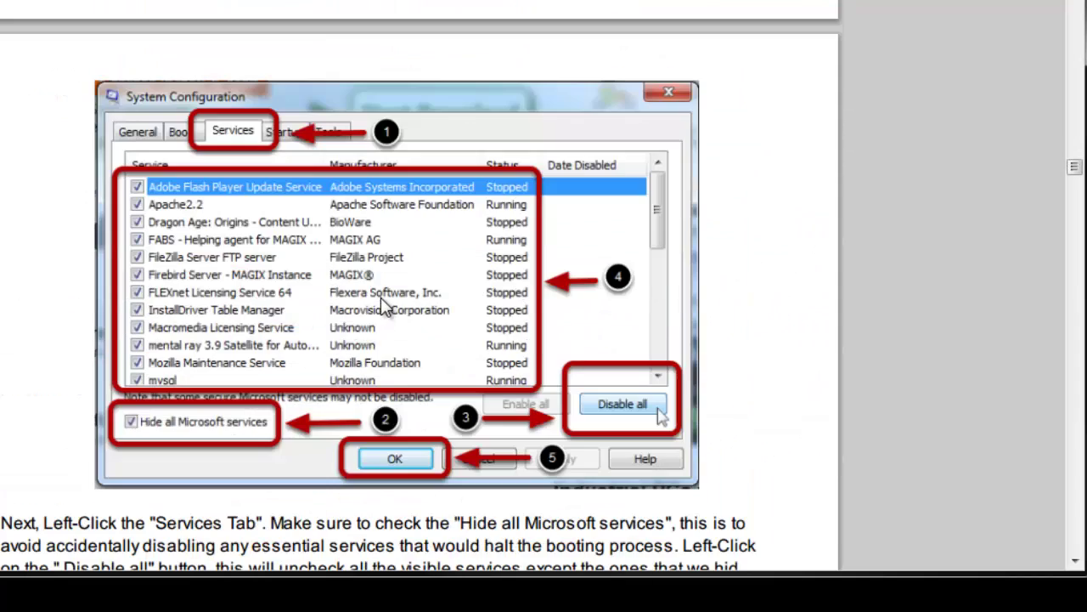
{"action": "scroll", "coordinate": [393, 308], "scroll_direction": "up", "scroll_amount": 1}
{"action": "key", "text": "alt+Tab"}
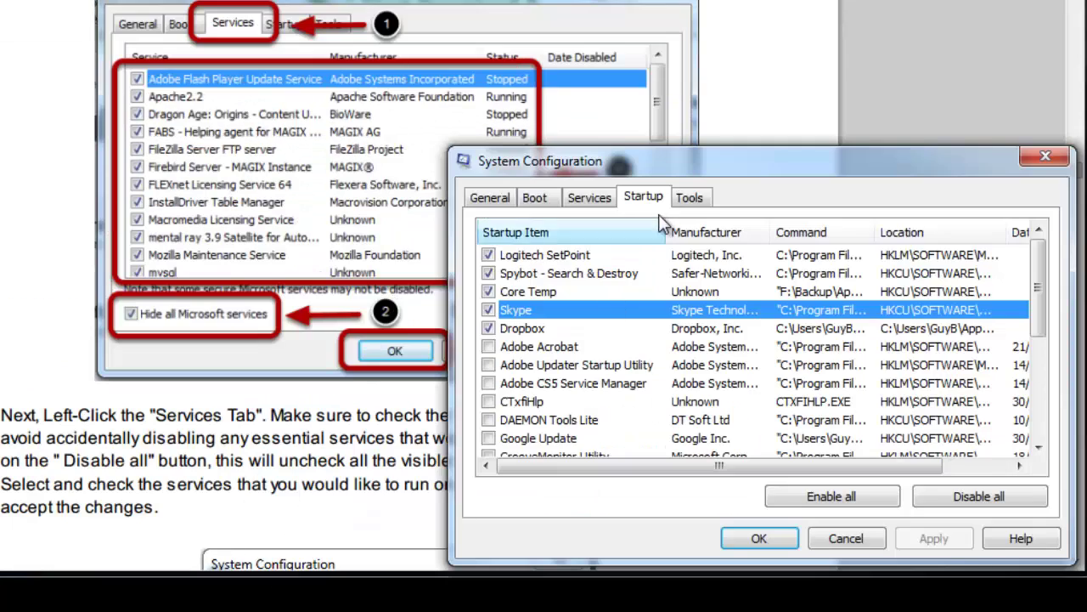
{"action": "left_click", "coordinate": [592, 198]}
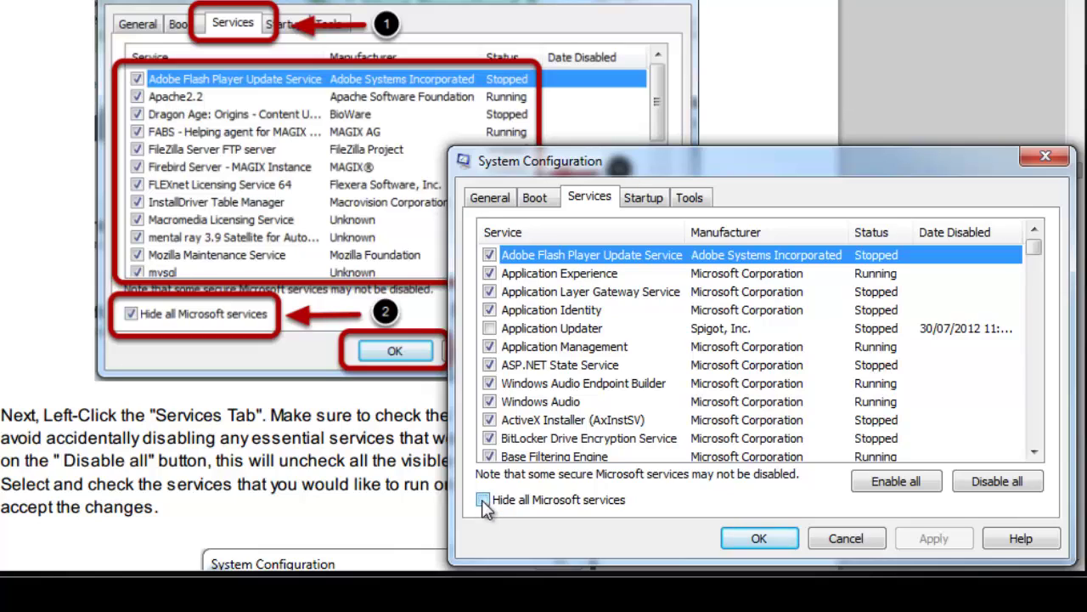
Tick 'Hide all Microsoft services' and scroll the remaining list, such as Adobe Flash Player Update Service.
{"action": "left_click", "coordinate": [483, 500]}
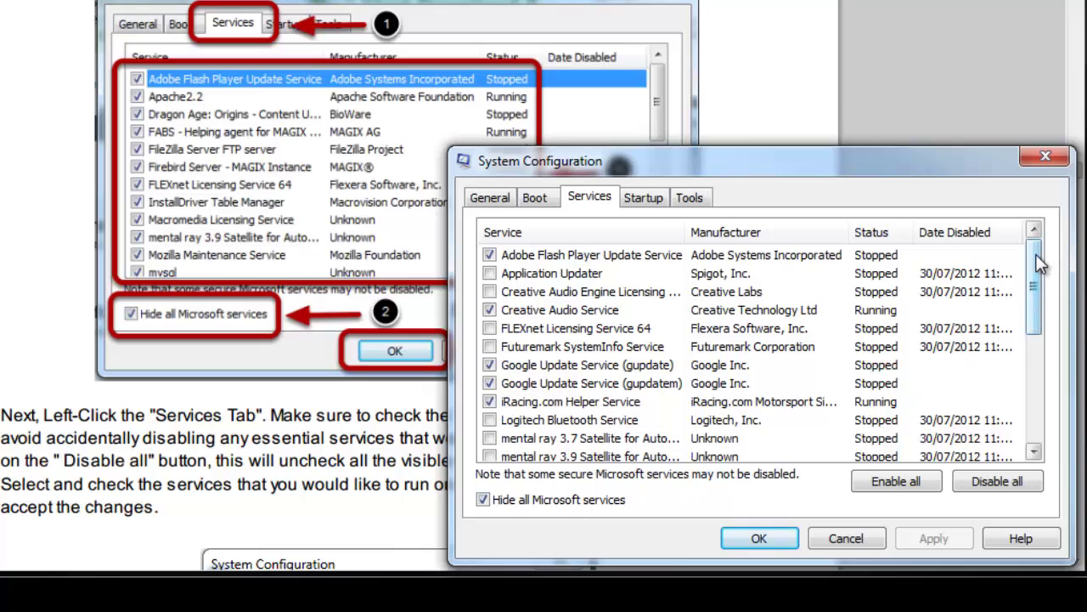
{"action": "left_click_drag", "start_coordinate": [1041, 264], "coordinate": [1008, 261]}
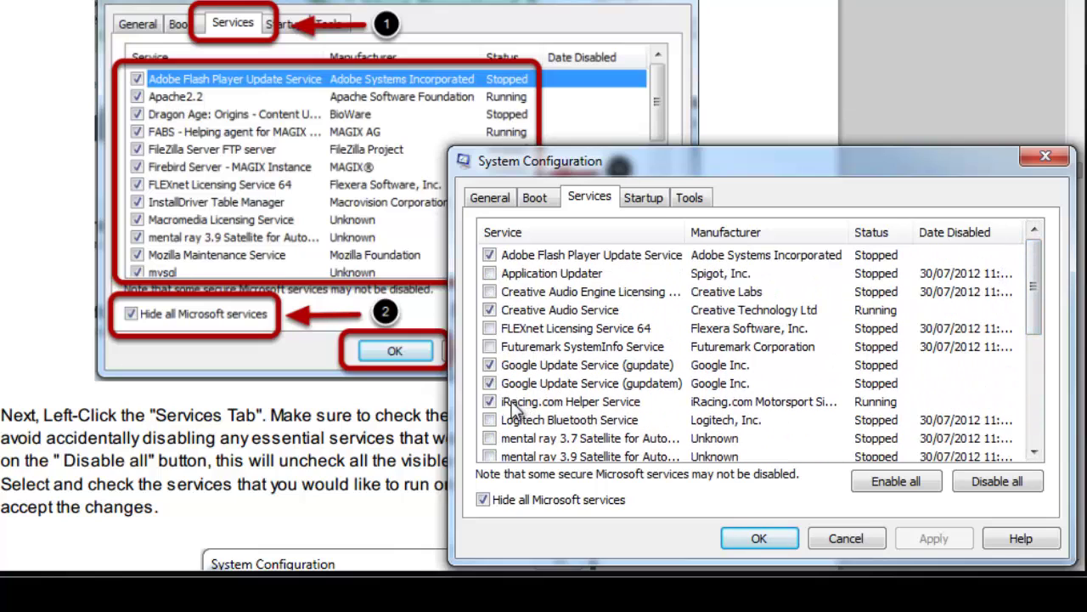
{"action": "mouse_move", "coordinate": [1027, 294]}
{"action": "left_mouse_down"}
{"action": "mouse_move", "coordinate": [1022, 428]}
{"action": "mouse_move", "coordinate": [1019, 293]}
{"action": "left_mouse_up"}
Sort the filtered services by manufacturer and point out the mental ray 3.7 and 3.9 services.
{"action": "left_click", "coordinate": [775, 232]}
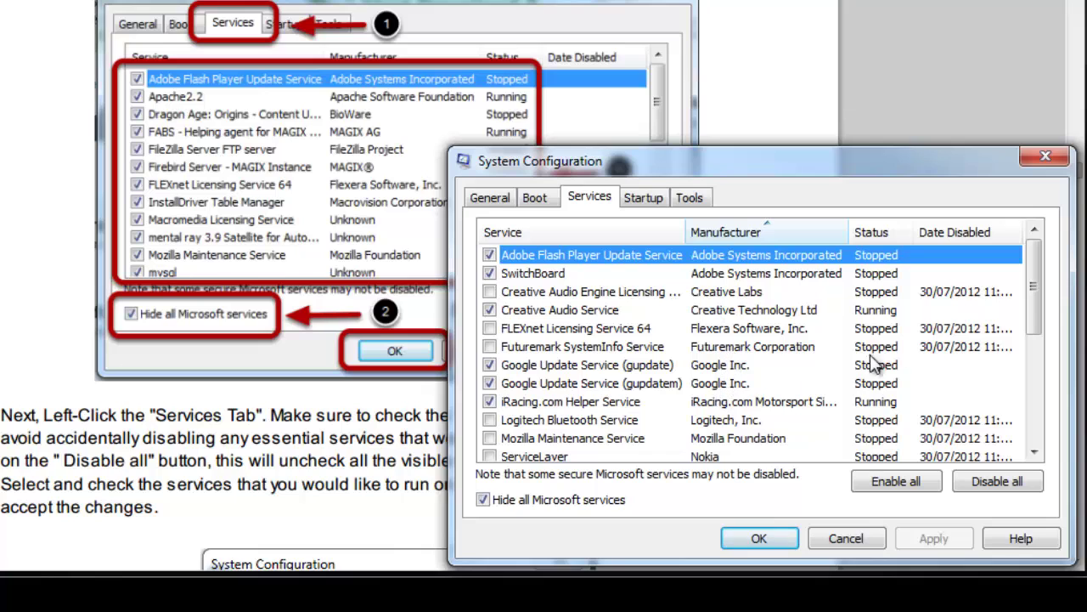
{"action": "left_click_drag", "start_coordinate": [1035, 279], "coordinate": [1003, 408]}
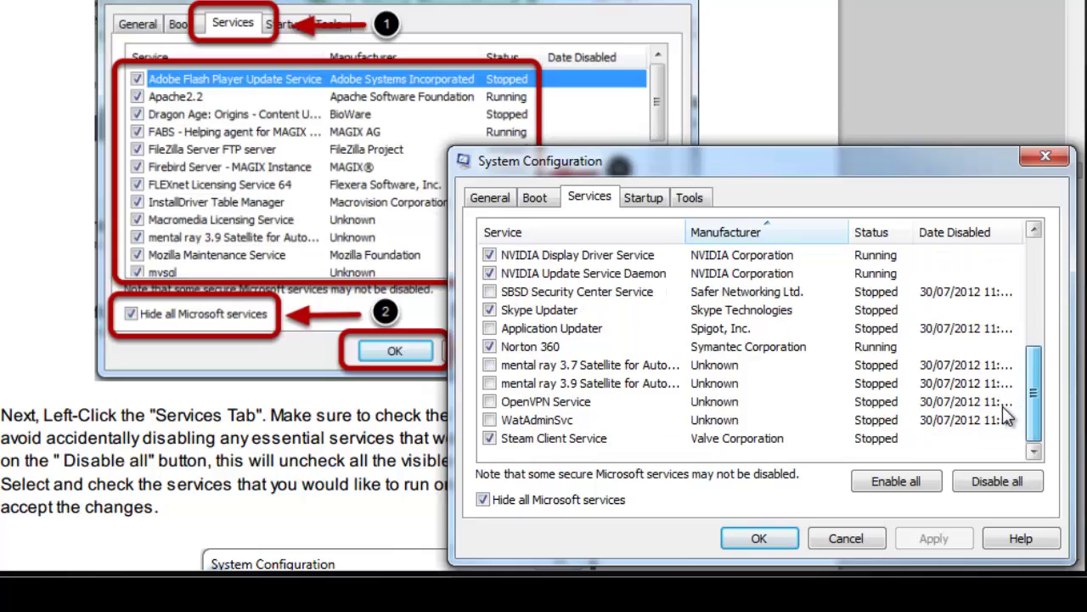
{"action": "left_click", "coordinate": [549, 371]}
{"action": "left_click", "coordinate": [570, 383]}
{"action": "left_click", "coordinate": [614, 372]}
{"action": "left_click", "coordinate": [612, 381]}
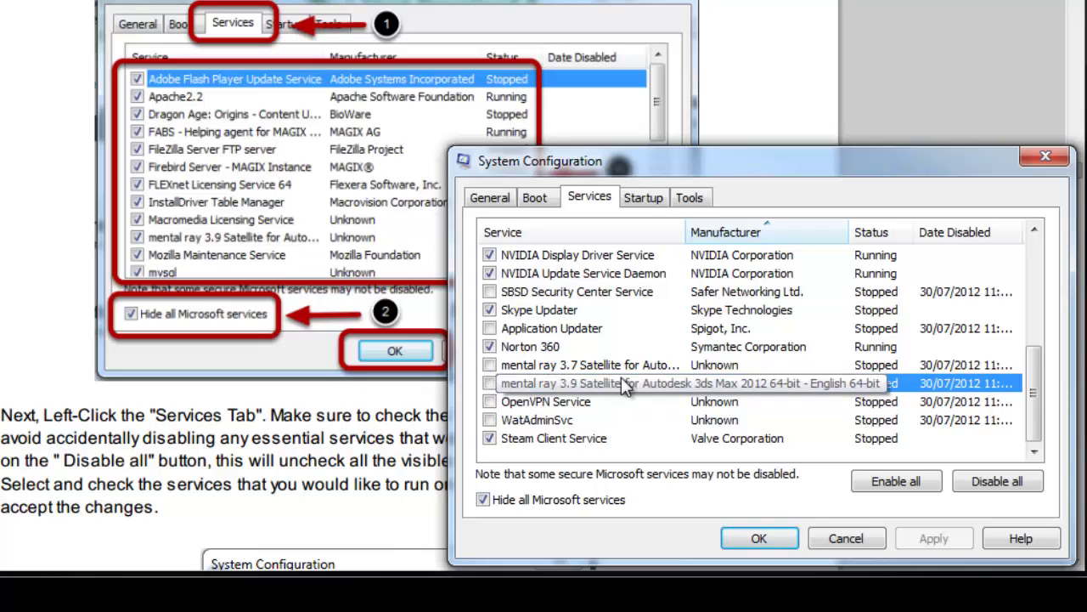
Point out the OpenVPN Service and WatAdminSvc entries, then scroll back up the list.
{"action": "left_click", "coordinate": [677, 406]}
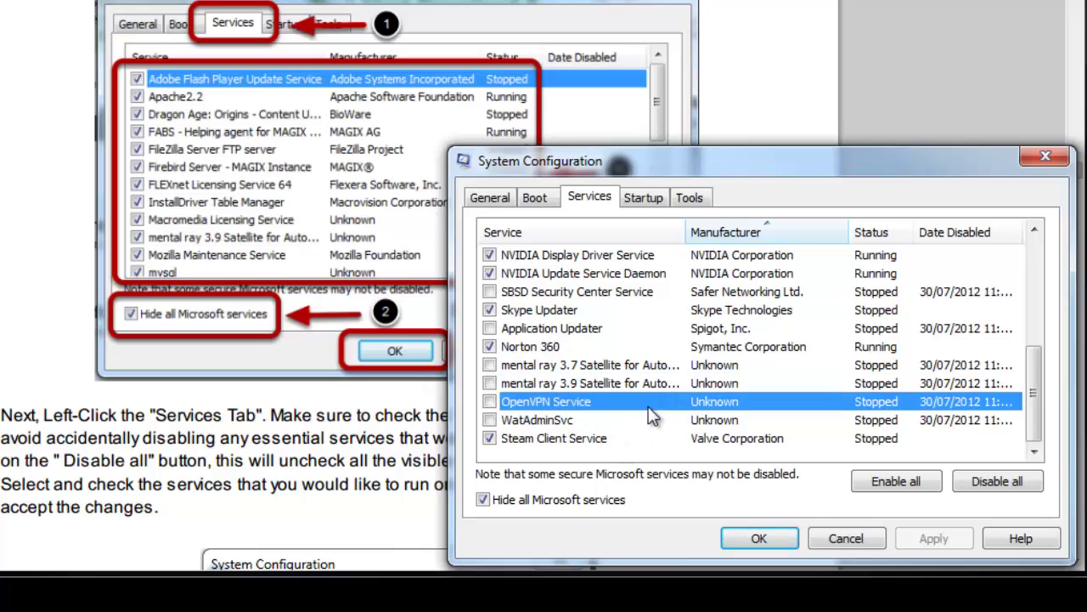
{"action": "left_click", "coordinate": [610, 419]}
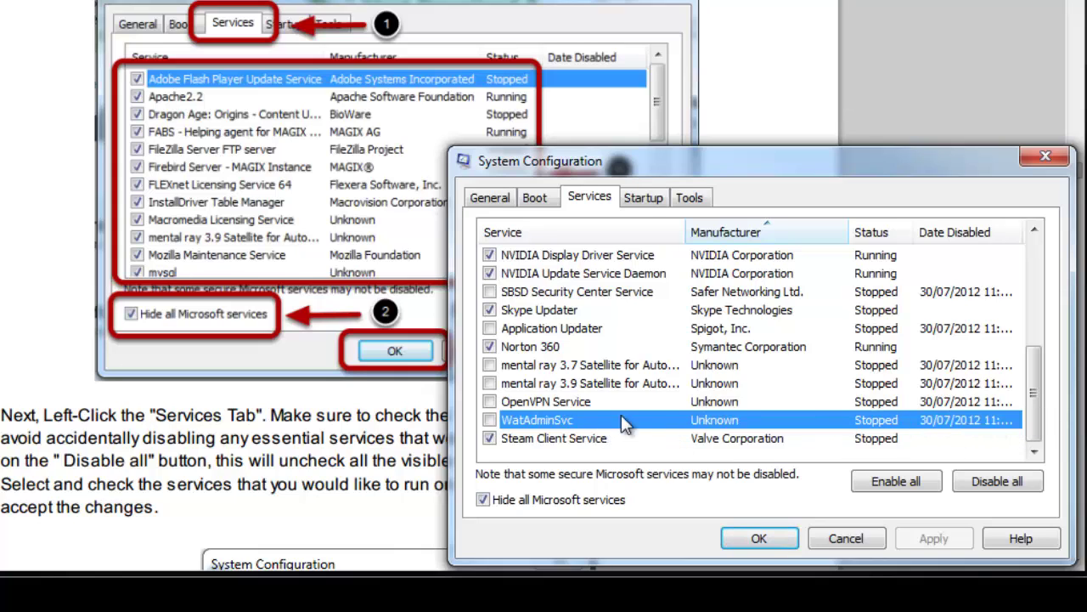
{"action": "scroll", "coordinate": [636, 395], "scroll_direction": "up", "scroll_amount": 5}
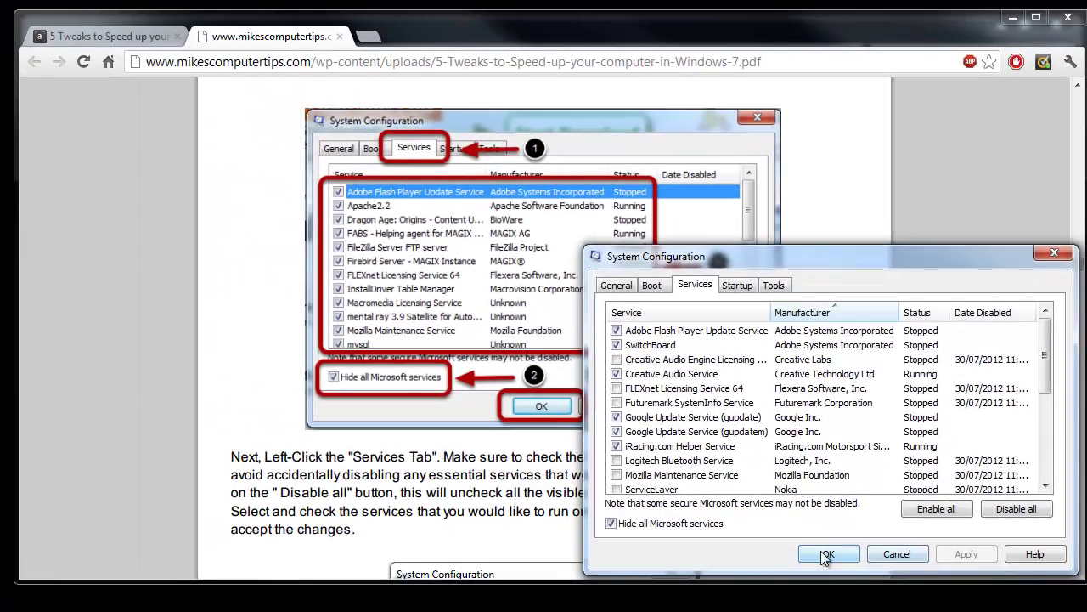
Close System Configuration and scroll the PDF to section 3, Reducing Visuals to improve Performance.
{"action": "left_click", "coordinate": [753, 538]}
{"action": "scroll", "coordinate": [569, 450], "scroll_direction": "down", "scroll_amount": 5}
{"action": "scroll", "coordinate": [528, 411], "scroll_direction": "up", "scroll_amount": 1}
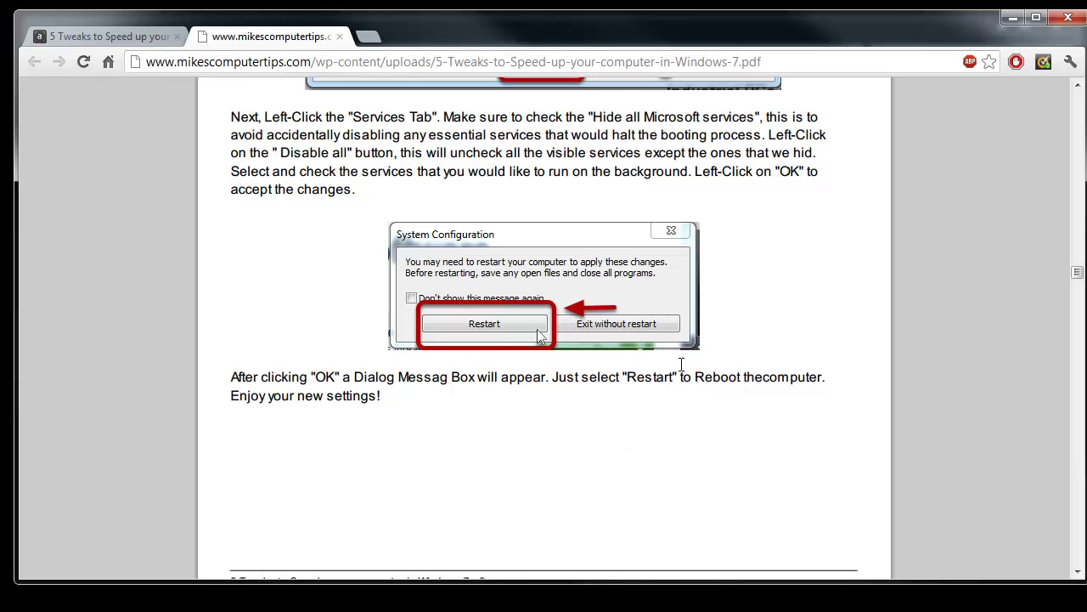
{"action": "scroll", "coordinate": [582, 360], "scroll_direction": "down", "scroll_amount": 10}
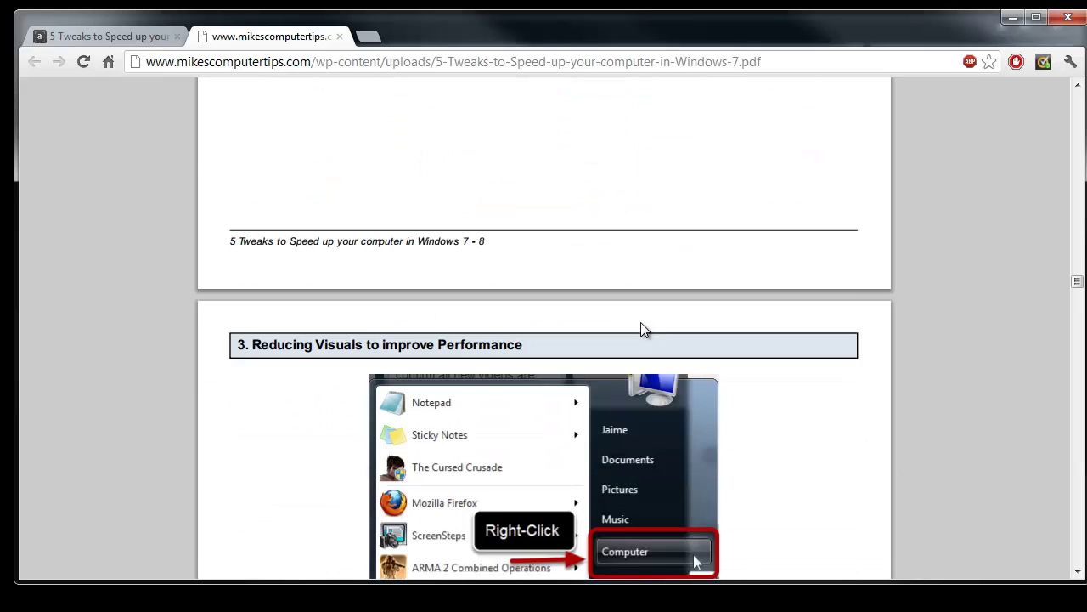
{"action": "scroll", "coordinate": [637, 319], "scroll_direction": "down", "scroll_amount": 4}
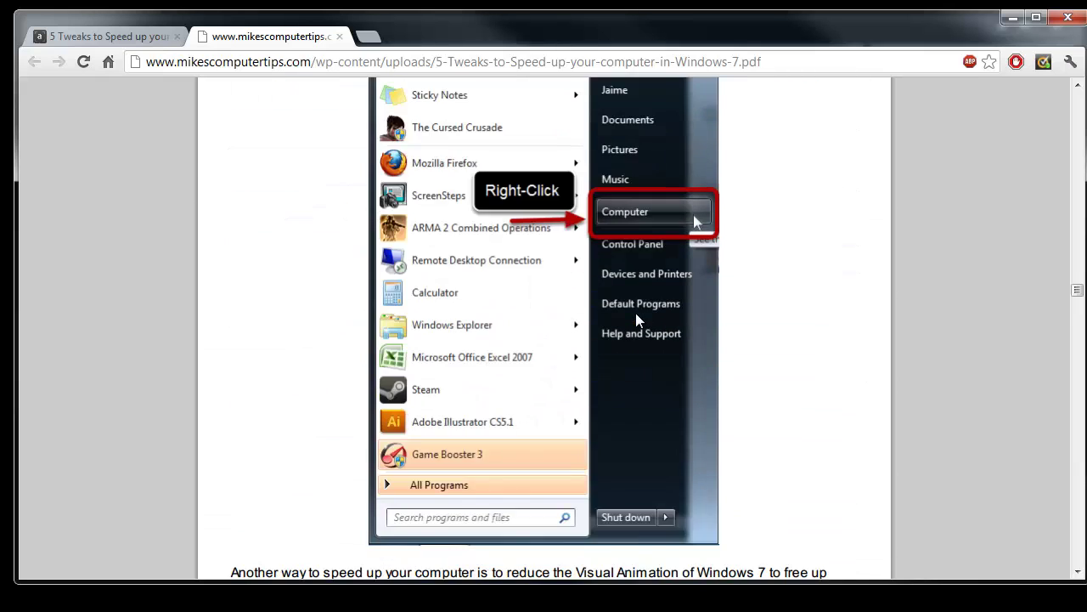
{"action": "scroll", "coordinate": [636, 314], "scroll_direction": "down", "scroll_amount": 8}
{"action": "scroll", "coordinate": [633, 318], "scroll_direction": "up", "scroll_amount": 12}
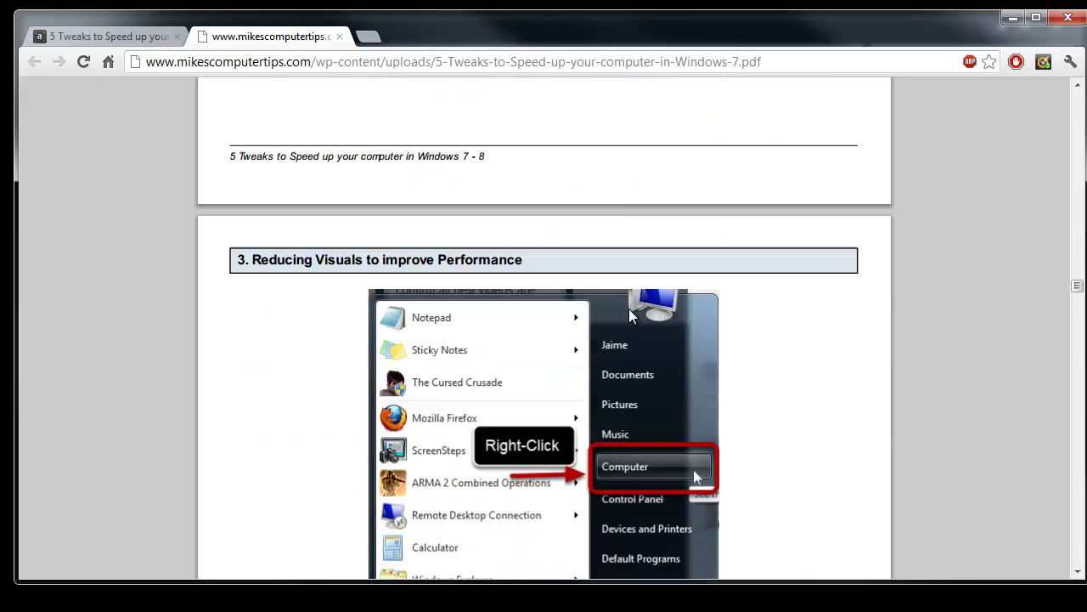
{"action": "scroll", "coordinate": [633, 317], "scroll_direction": "down", "scroll_amount": 5}
{"action": "scroll", "coordinate": [633, 317], "scroll_direction": "up", "scroll_amount": 2}
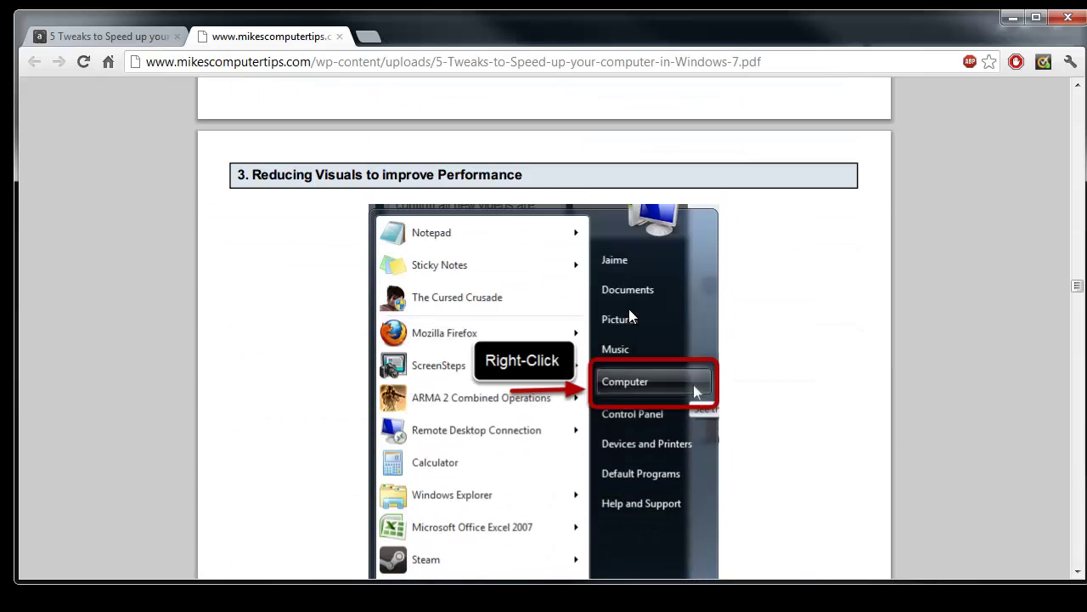
{"action": "left_click_drag", "start_coordinate": [276, 174], "coordinate": [525, 175]}
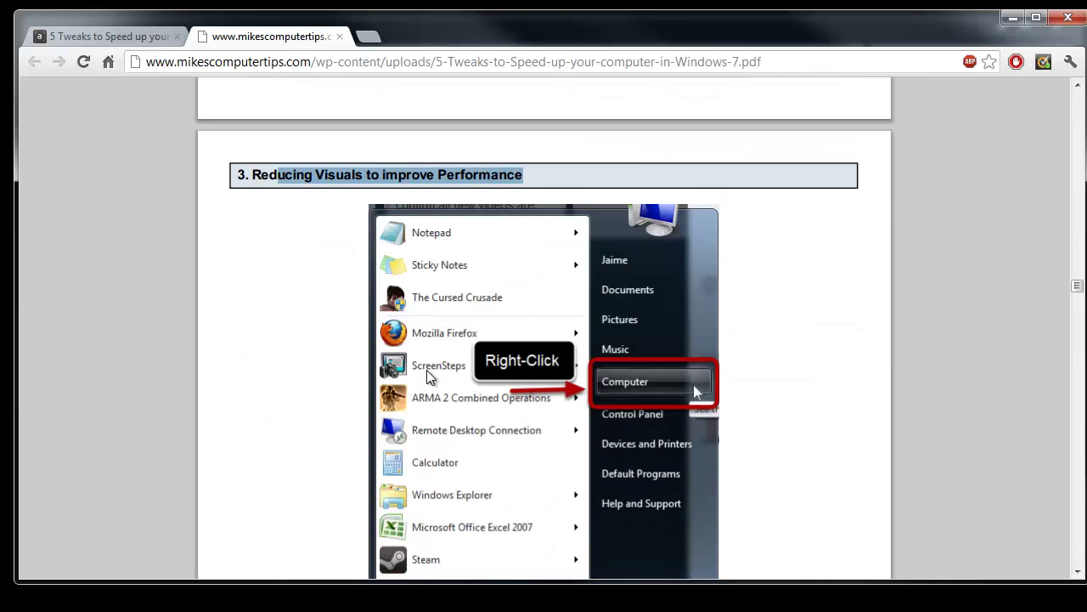
{"action": "left_click", "coordinate": [300, 369]}
{"action": "scroll", "coordinate": [311, 355], "scroll_direction": "down", "scroll_amount": 3}
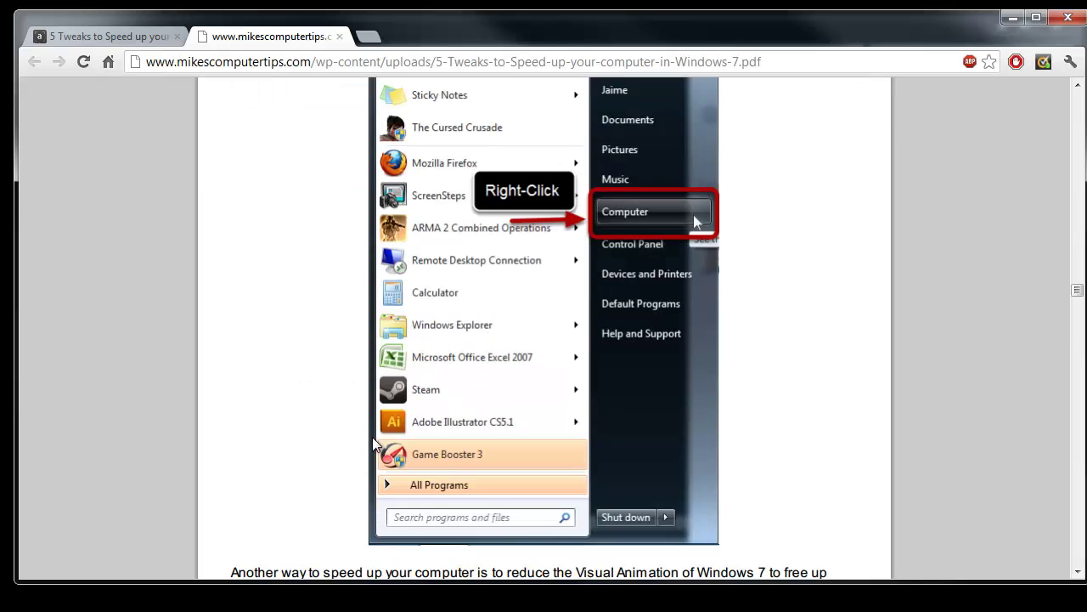
Open the System page via Properties on the Start menu's Computer entry.
{"action": "left_click", "coordinate": [2, 605]}
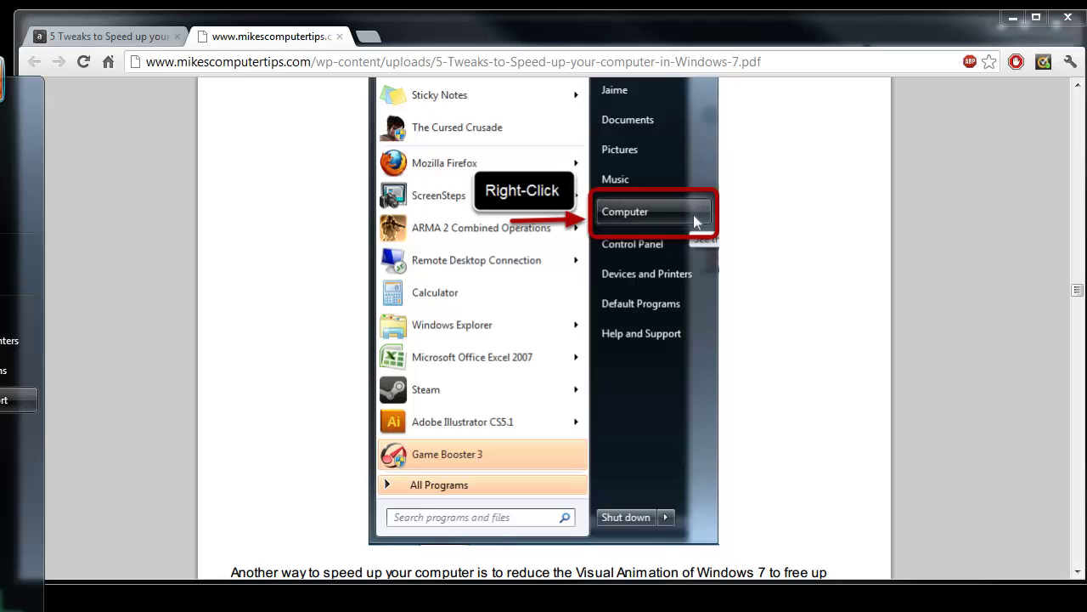
{"action": "right_click", "coordinate": [17, 278]}
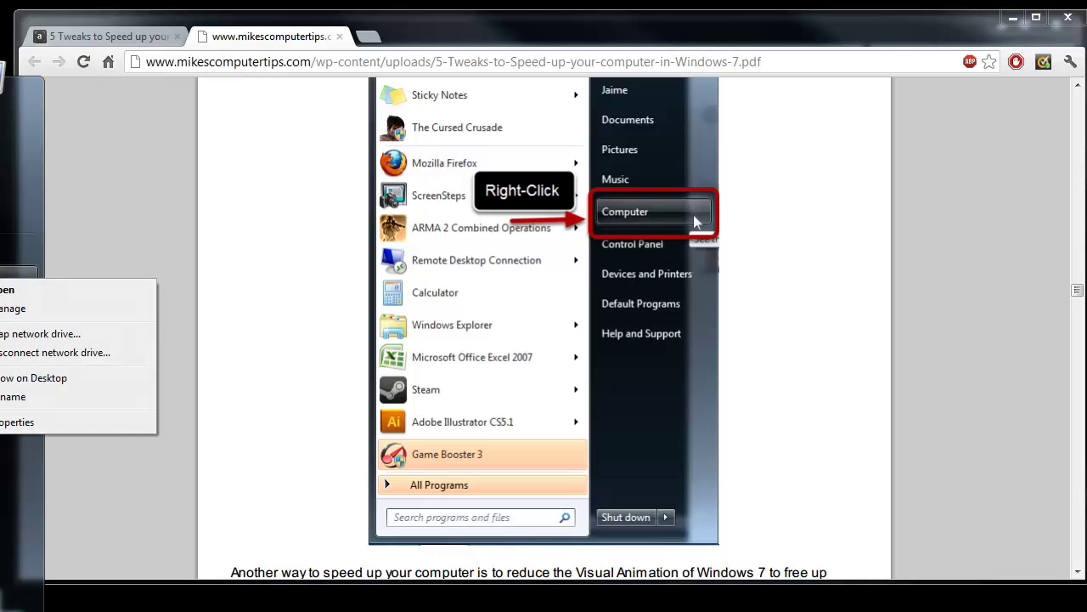
{"action": "left_click", "coordinate": [13, 428]}
{"action": "left_click", "coordinate": [2, 605]}
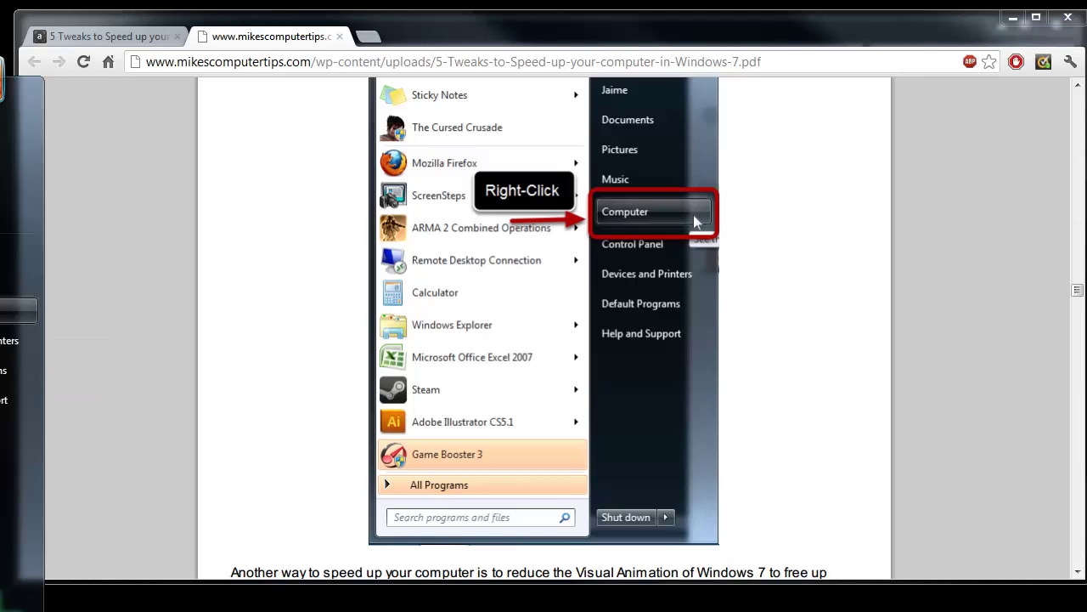
{"action": "right_click", "coordinate": [32, 282]}
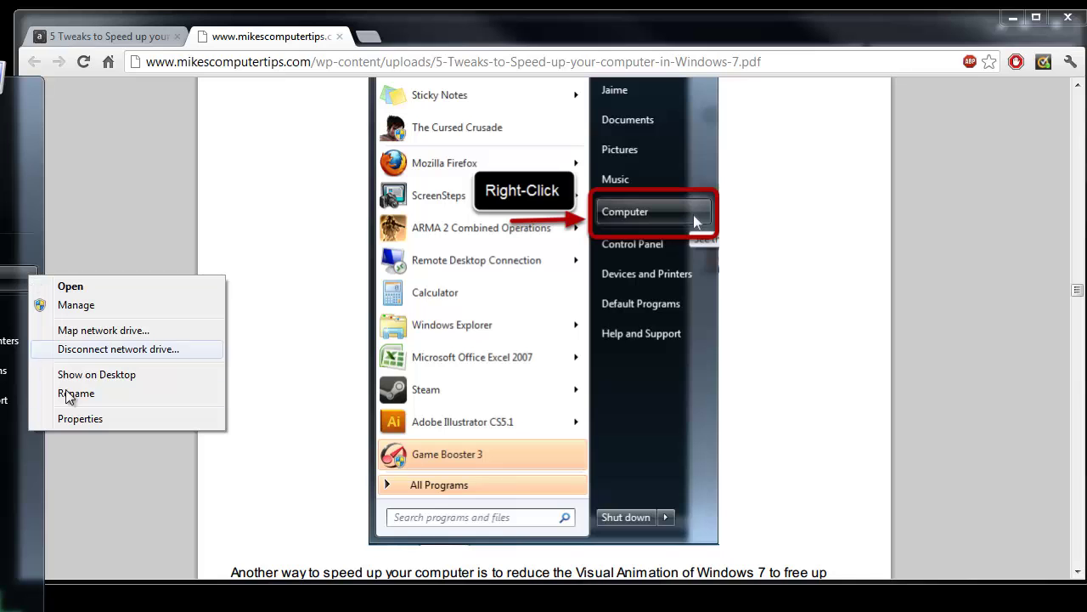
{"action": "left_click", "coordinate": [76, 418]}
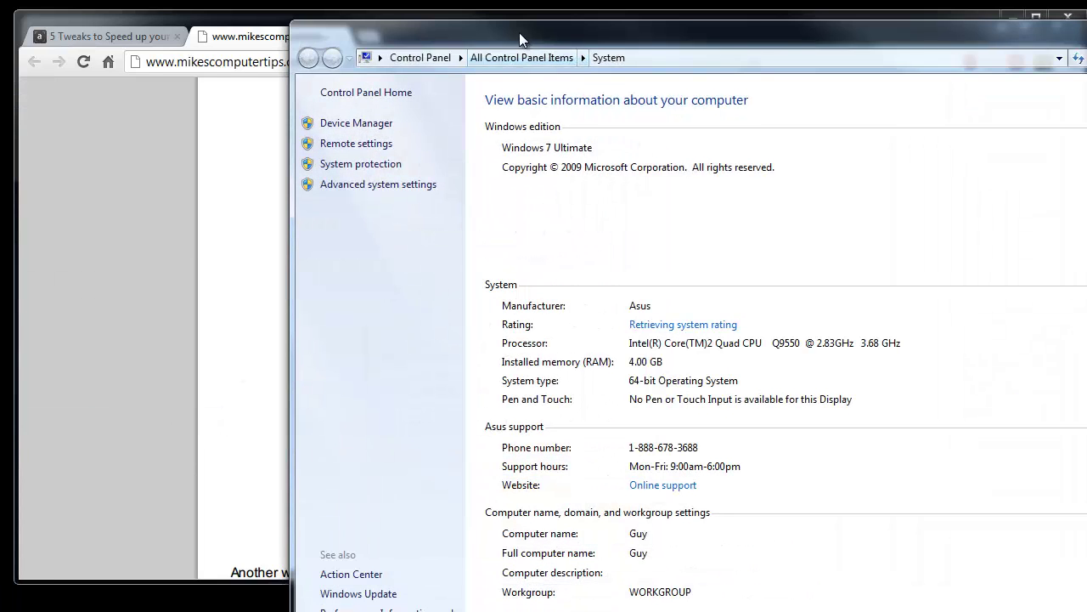
Move and shrink the System window beside the PDF guide, scrolling the guide in between.
{"action": "left_click_drag", "start_coordinate": [519, 34], "coordinate": [292, 20]}
{"action": "left_click_drag", "start_coordinate": [49, 16], "coordinate": [153, 124]}
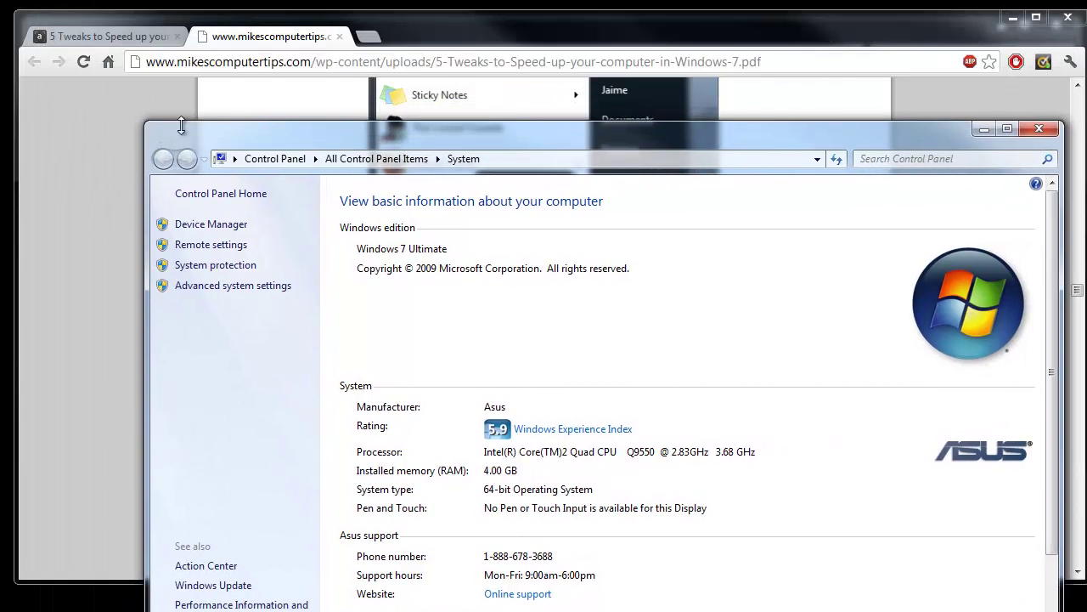
{"action": "left_click_drag", "start_coordinate": [333, 141], "coordinate": [256, 61]}
{"action": "key", "text": "alt+Tab"}
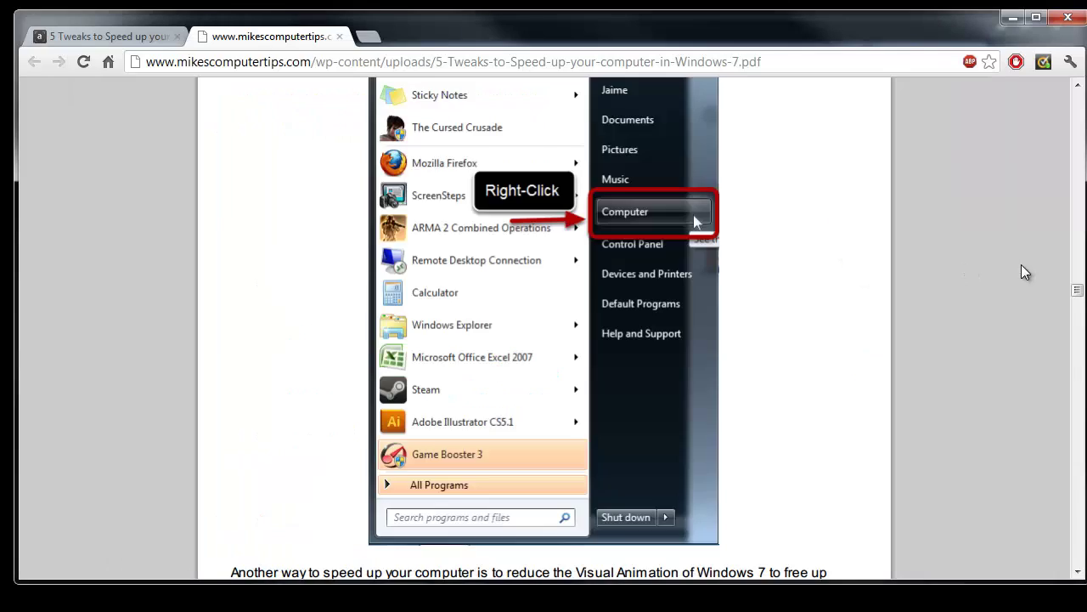
{"action": "scroll", "coordinate": [692, 306], "scroll_direction": "down", "scroll_amount": 7}
{"action": "scroll", "coordinate": [688, 309], "scroll_direction": "down", "scroll_amount": 6}
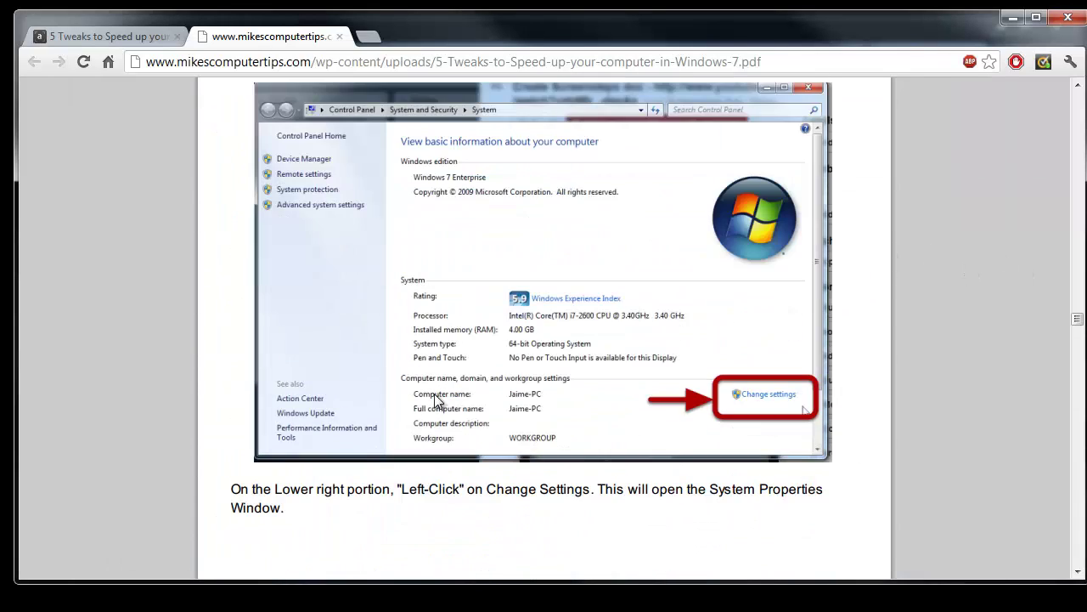
{"action": "key", "text": "alt+Tab"}
{"action": "scroll", "coordinate": [639, 467], "scroll_direction": "down", "scroll_amount": 3}
Open Performance Options from System Properties' Advanced tab and move the dialog higher.
{"action": "left_click", "coordinate": [924, 478]}
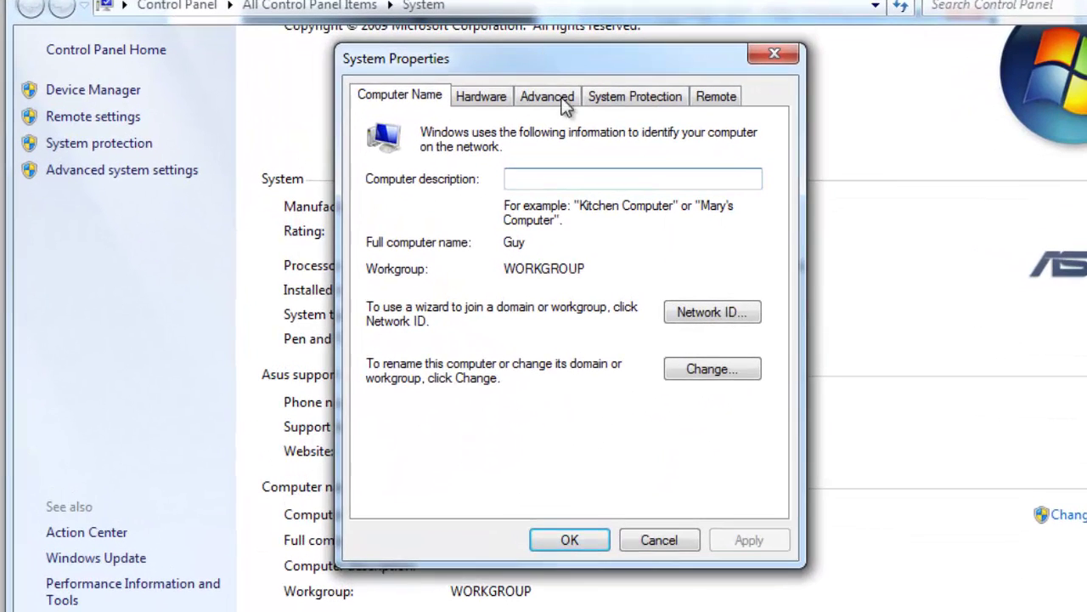
{"action": "left_click", "coordinate": [563, 99]}
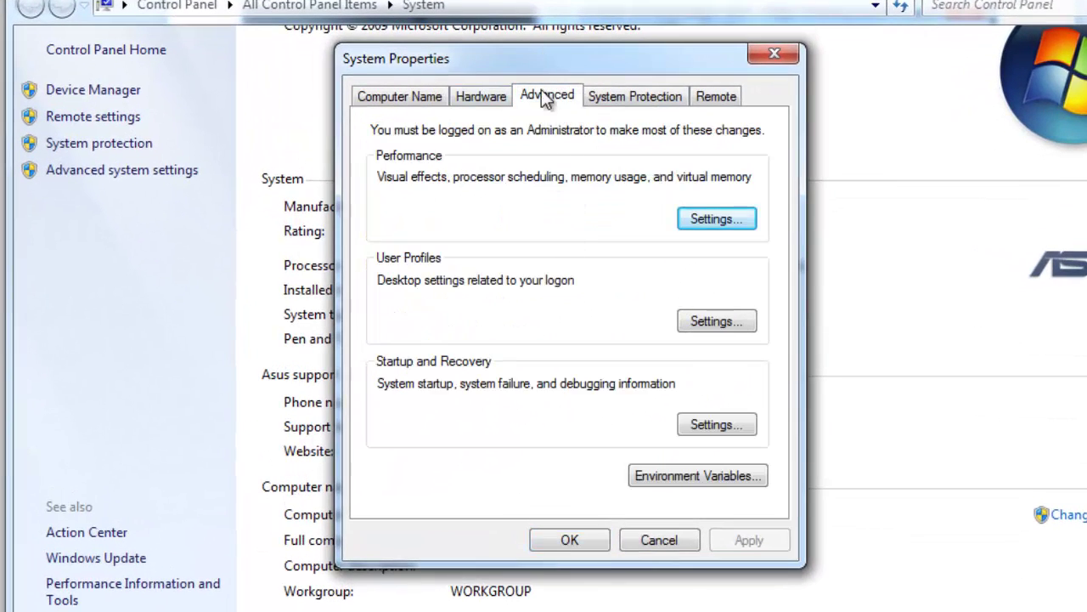
{"action": "left_click", "coordinate": [709, 218]}
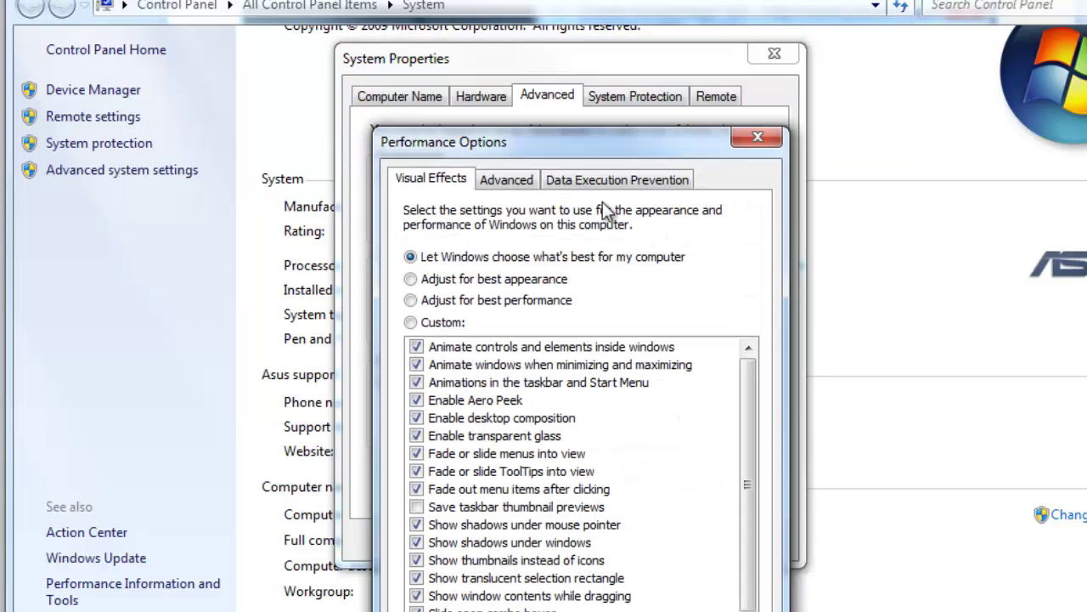
{"action": "left_click_drag", "start_coordinate": [523, 150], "coordinate": [505, 16]}
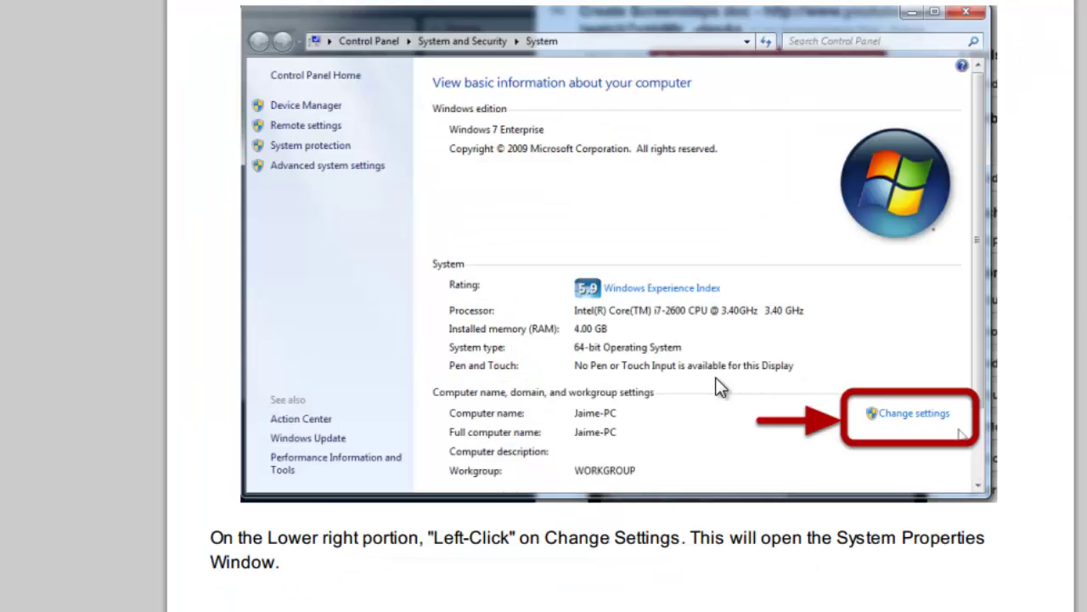
Scroll the PDF guide down to the Adjust for best performance instructions.
{"action": "scroll", "coordinate": [660, 371], "scroll_direction": "down", "scroll_amount": 10}
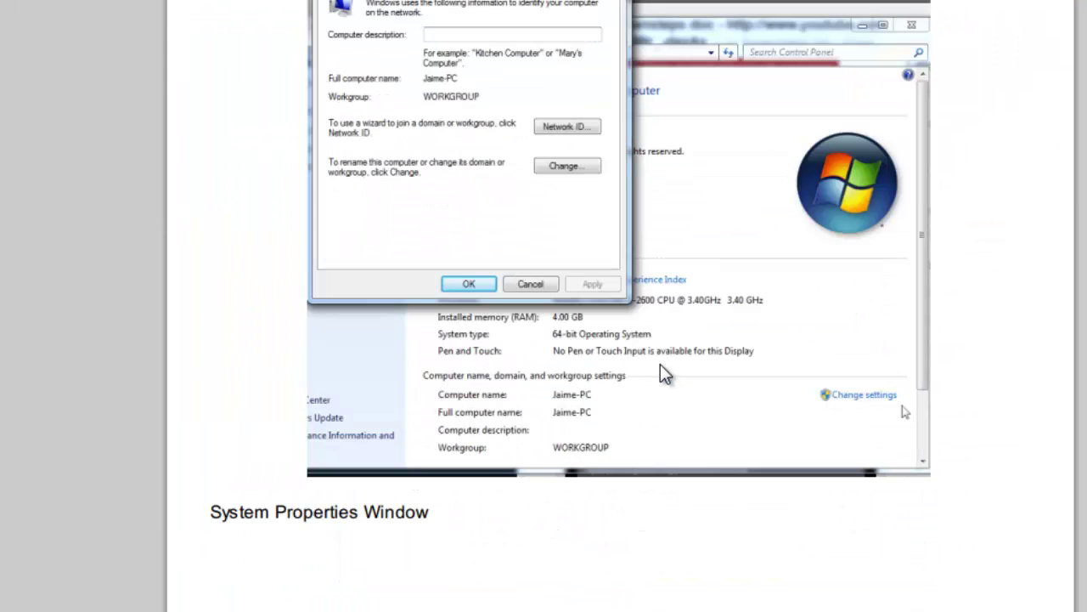
{"action": "scroll", "coordinate": [660, 365], "scroll_direction": "down", "scroll_amount": 15}
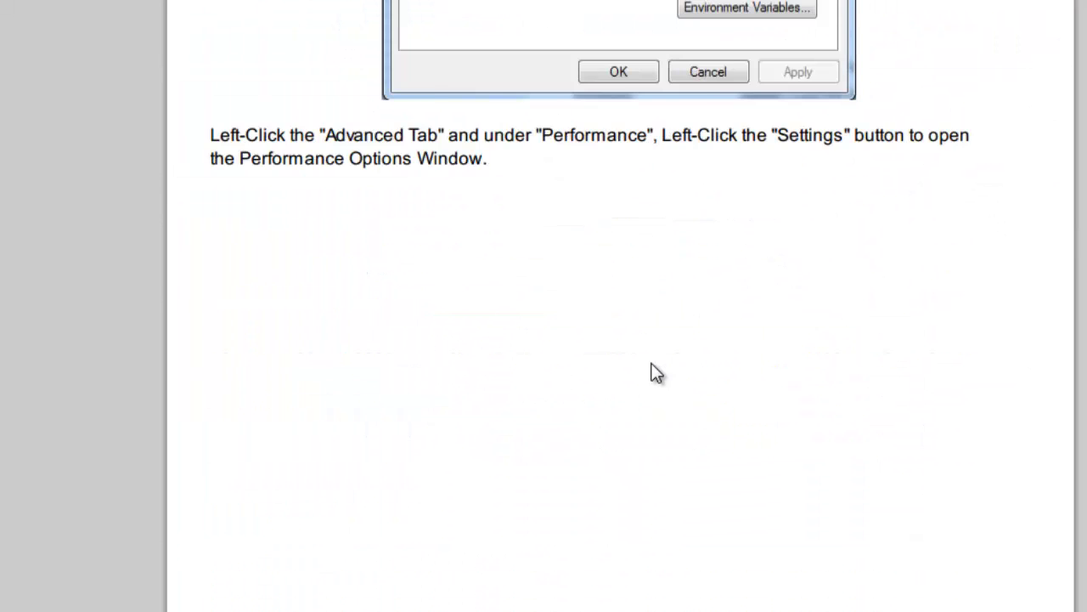
{"action": "scroll", "coordinate": [647, 371], "scroll_direction": "down", "scroll_amount": 5}
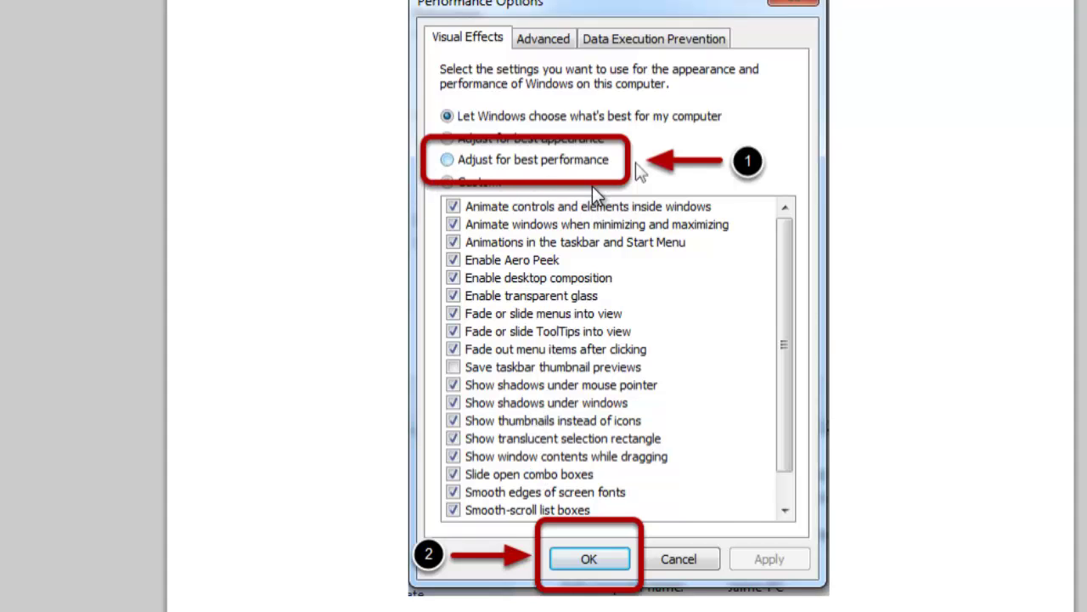
{"action": "scroll", "coordinate": [592, 186], "scroll_direction": "down", "scroll_amount": 3}
Select 'Adjust for best performance' in Performance Options, clearing every visual effect, and confirm with OK.
{"action": "key", "text": "alt+Tab"}
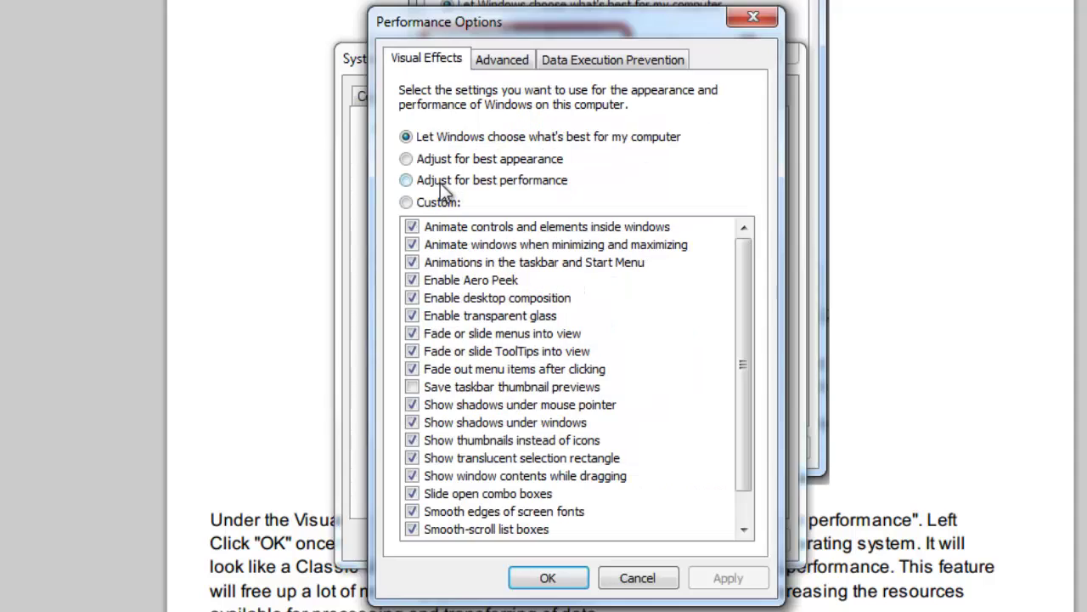
{"action": "left_click", "coordinate": [438, 184]}
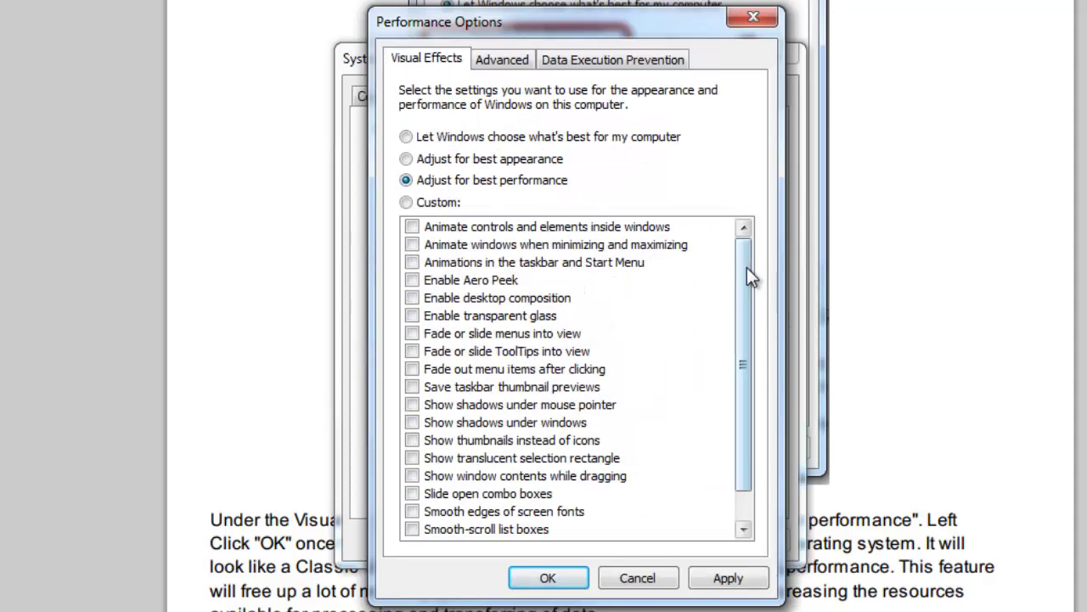
{"action": "left_click_drag", "start_coordinate": [748, 270], "coordinate": [708, 233]}
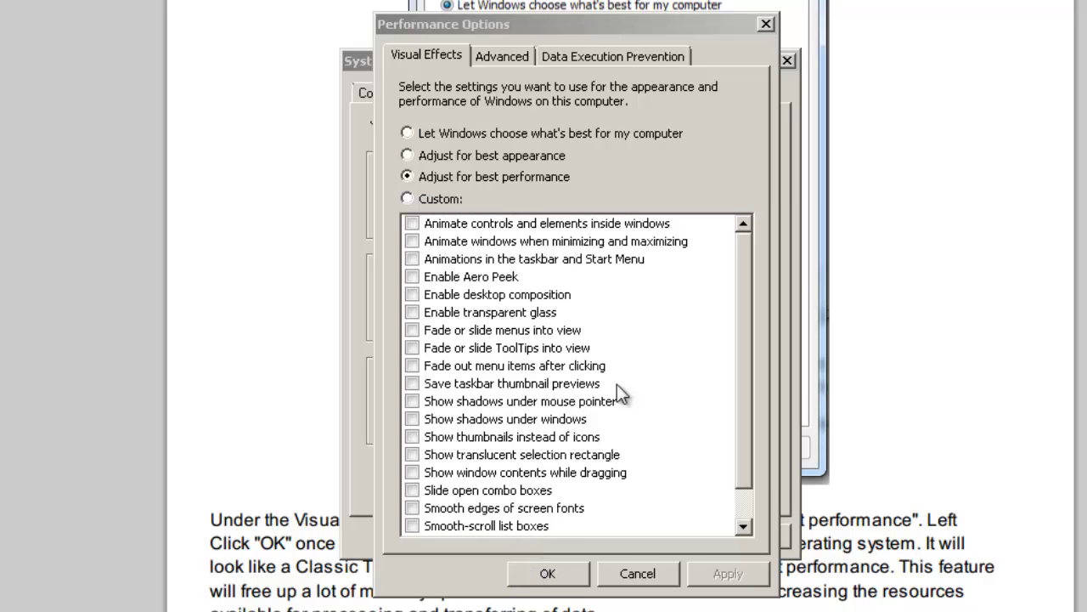
{"action": "left_click", "coordinate": [540, 572]}
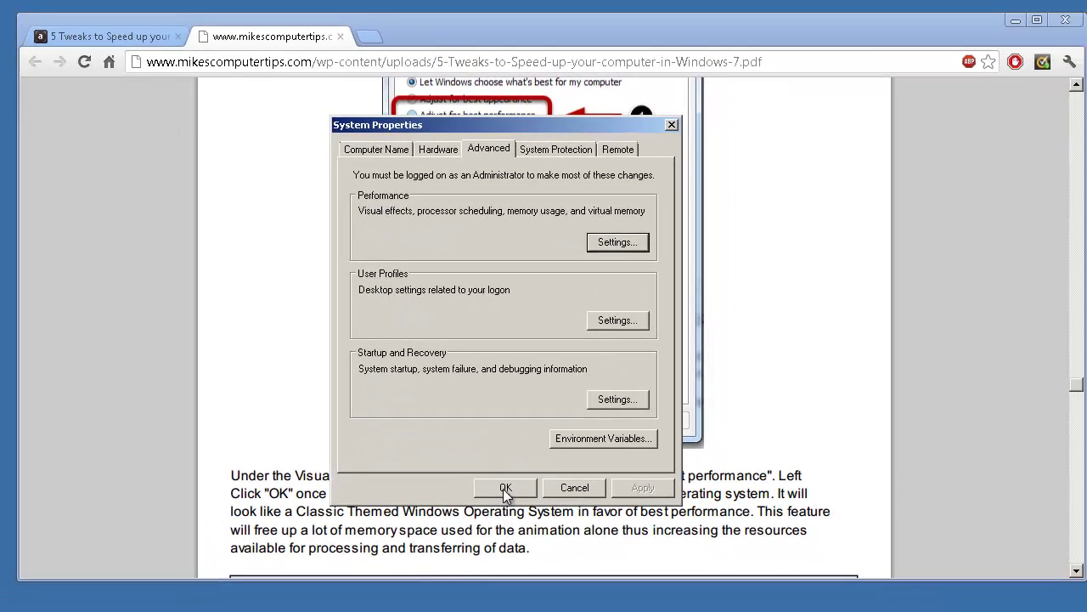
Close System Properties, scroll the guide to 4.1 Using Disk Cleanup, and dismiss the drive selection.
{"action": "left_click", "coordinate": [570, 533]}
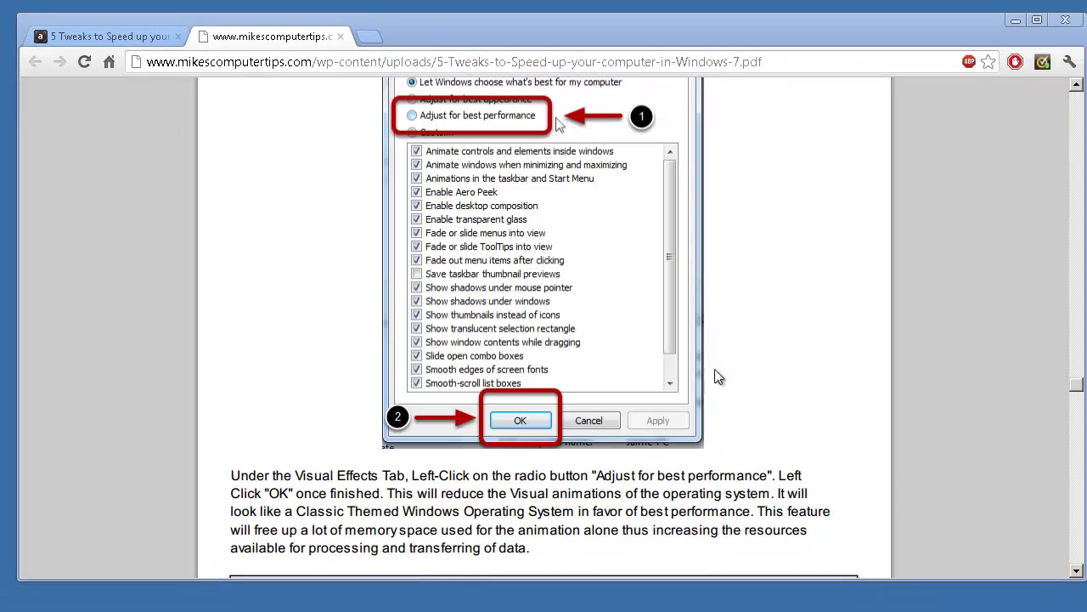
{"action": "scroll", "coordinate": [693, 365], "scroll_direction": "down", "scroll_amount": 5}
{"action": "scroll", "coordinate": [656, 352], "scroll_direction": "down", "scroll_amount": 1}
{"action": "scroll", "coordinate": [656, 352], "scroll_direction": "up", "scroll_amount": 1}
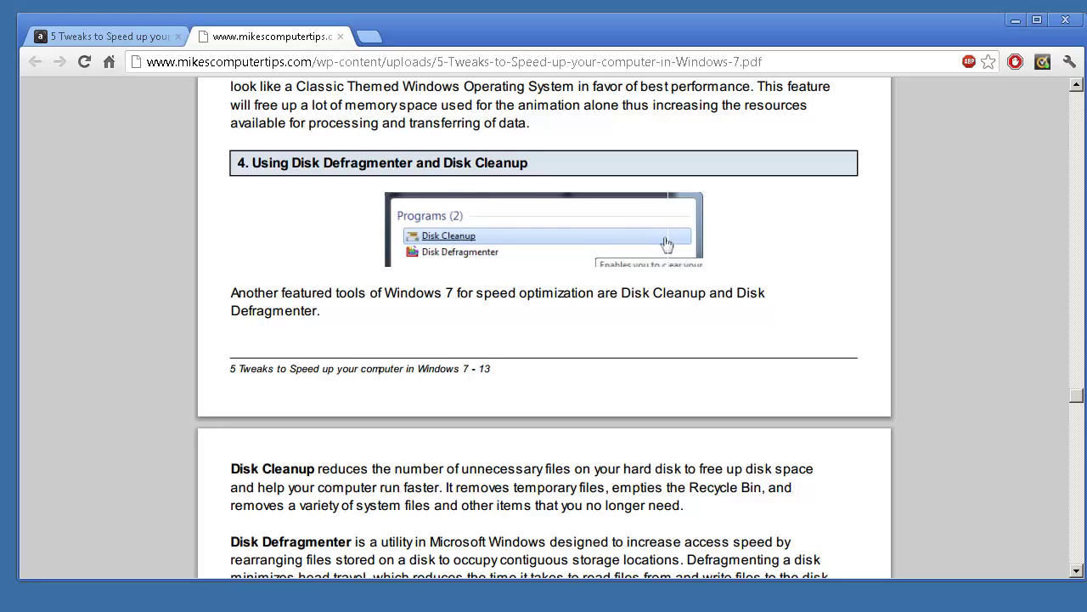
{"action": "scroll", "coordinate": [390, 459], "scroll_direction": "down", "scroll_amount": 6}
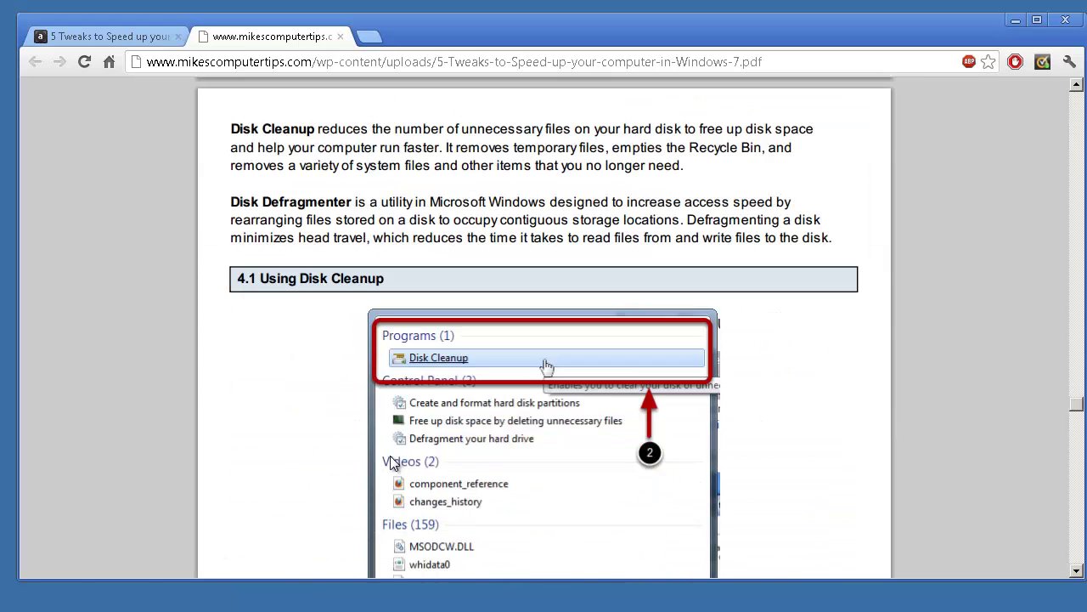
{"action": "scroll", "coordinate": [392, 458], "scroll_direction": "down", "scroll_amount": 2}
{"action": "scroll", "coordinate": [391, 459], "scroll_direction": "up", "scroll_amount": 1}
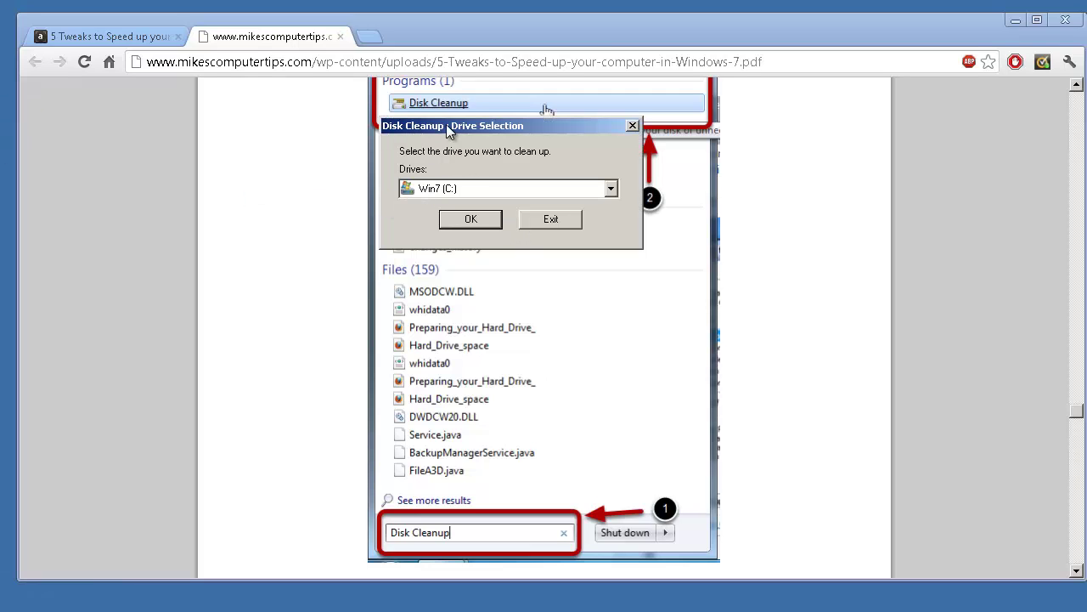
{"action": "left_click", "coordinate": [569, 313]}
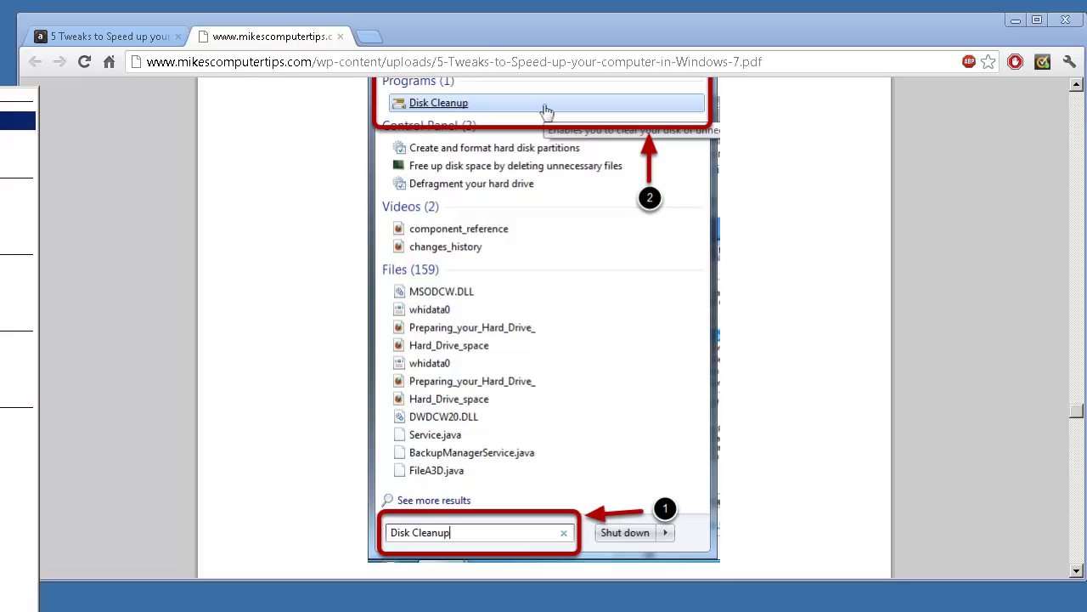
Start Disk Cleanup and confirm drive C: for the scan while scrolling the guide.
{"action": "key", "text": "Return"}
{"action": "left_click_drag", "start_coordinate": [529, 131], "coordinate": [283, 244]}
{"action": "left_click", "coordinate": [801, 250]}
{"action": "scroll", "coordinate": [748, 244], "scroll_direction": "down", "scroll_amount": 5}
{"action": "scroll", "coordinate": [741, 238], "scroll_direction": "down", "scroll_amount": 4}
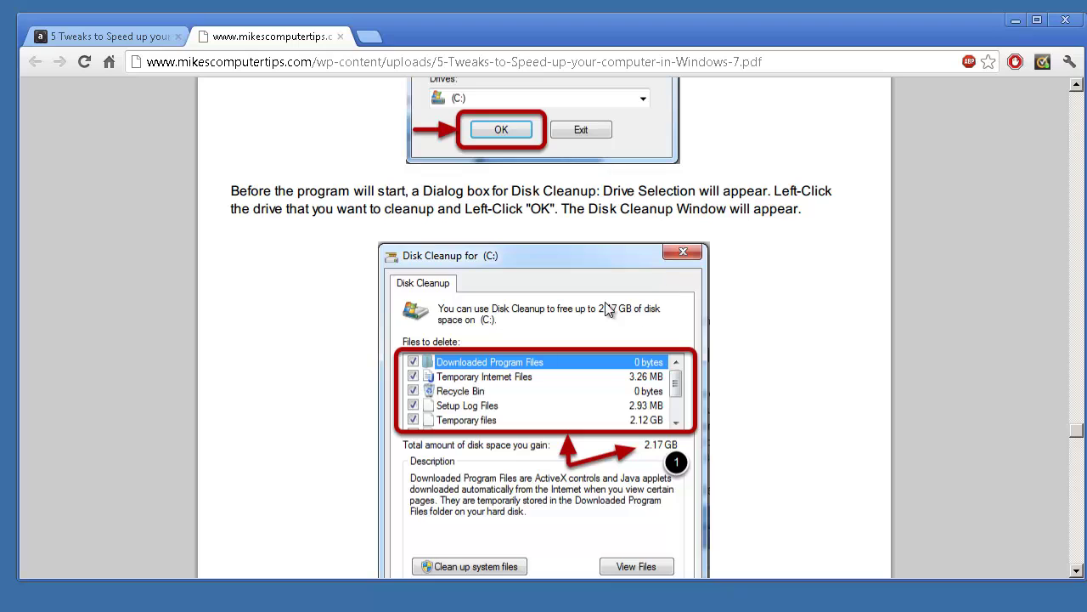
{"action": "left_click", "coordinate": [364, 605]}
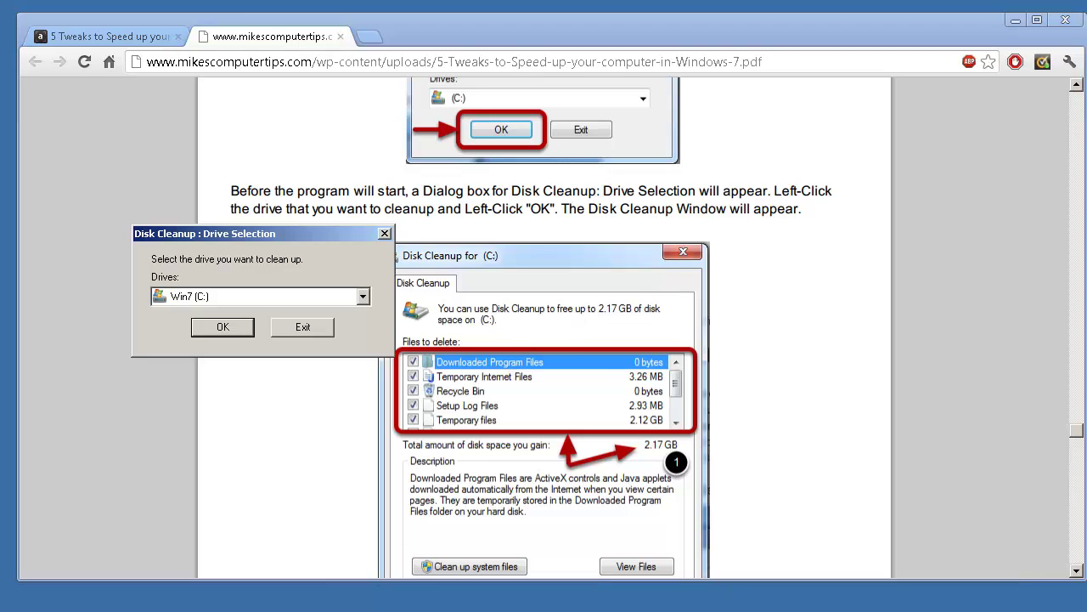
{"action": "left_click", "coordinate": [213, 327]}
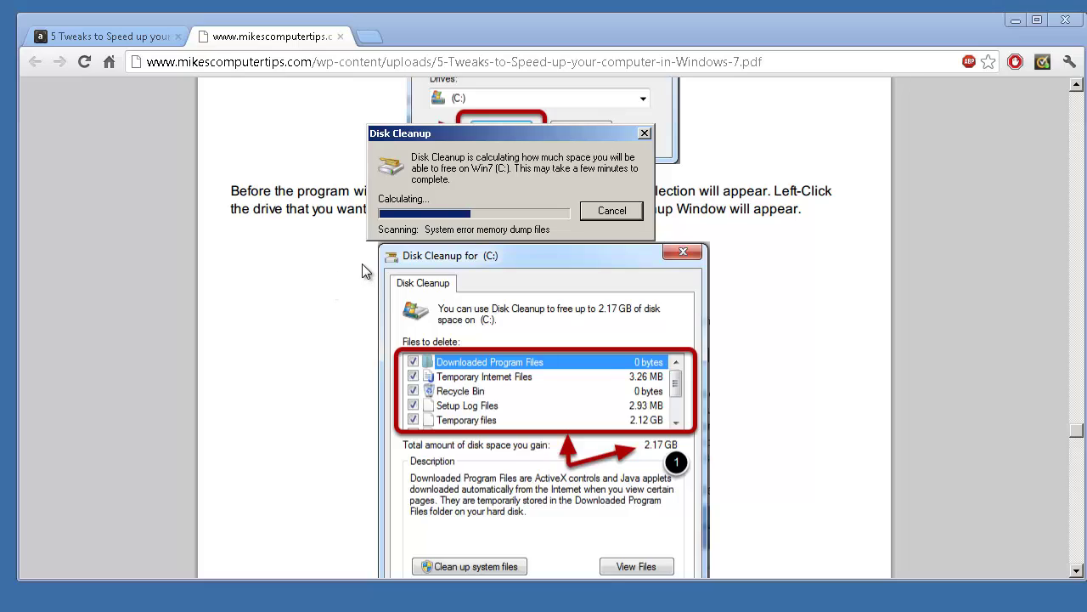
{"action": "scroll", "coordinate": [361, 263], "scroll_direction": "down", "scroll_amount": 4}
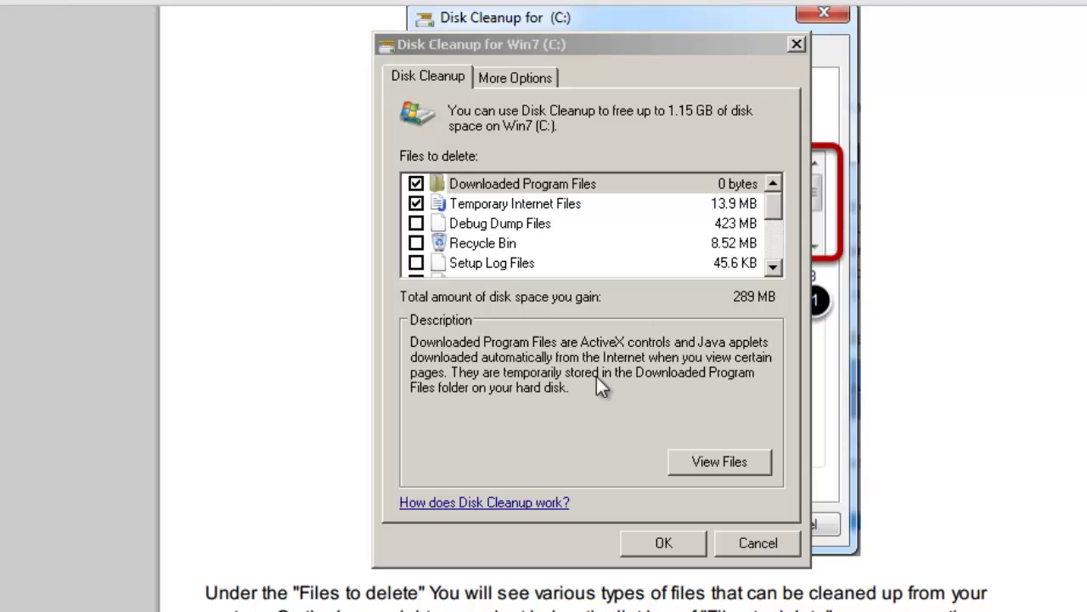
Review the Files to delete list for Win7 (C:), totalling 289 MB.
{"action": "left_click", "coordinate": [635, 41]}
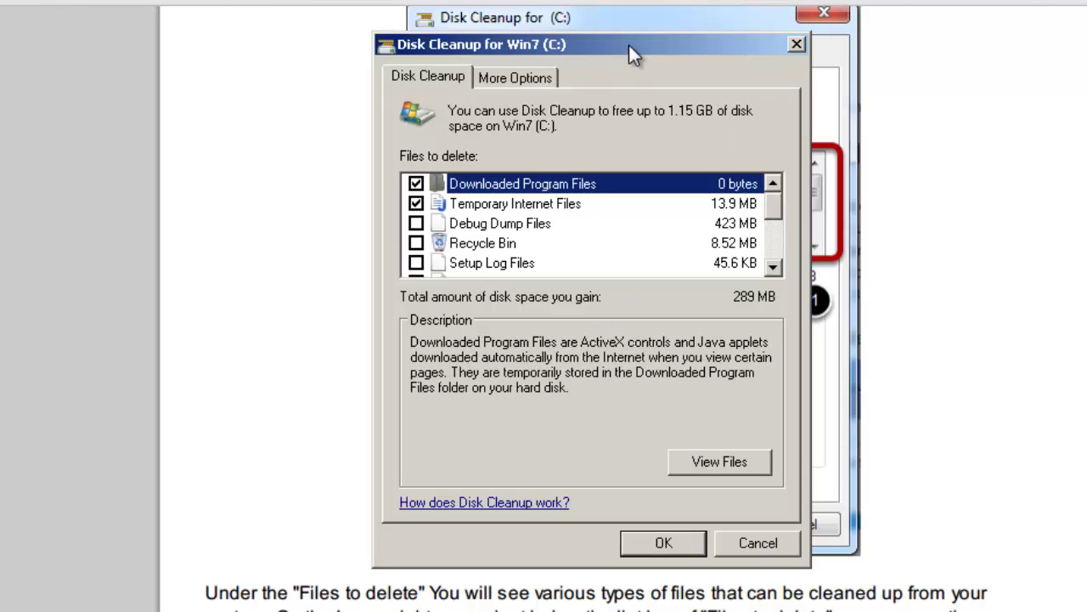
{"action": "mouse_move", "coordinate": [776, 205]}
{"action": "left_mouse_down"}
{"action": "mouse_move", "coordinate": [769, 239]}
{"action": "mouse_move", "coordinate": [764, 206]}
{"action": "left_mouse_up"}
{"action": "scroll", "coordinate": [440, 247], "scroll_direction": "down", "scroll_amount": 2}
{"action": "scroll", "coordinate": [443, 242], "scroll_direction": "down", "scroll_amount": 1}
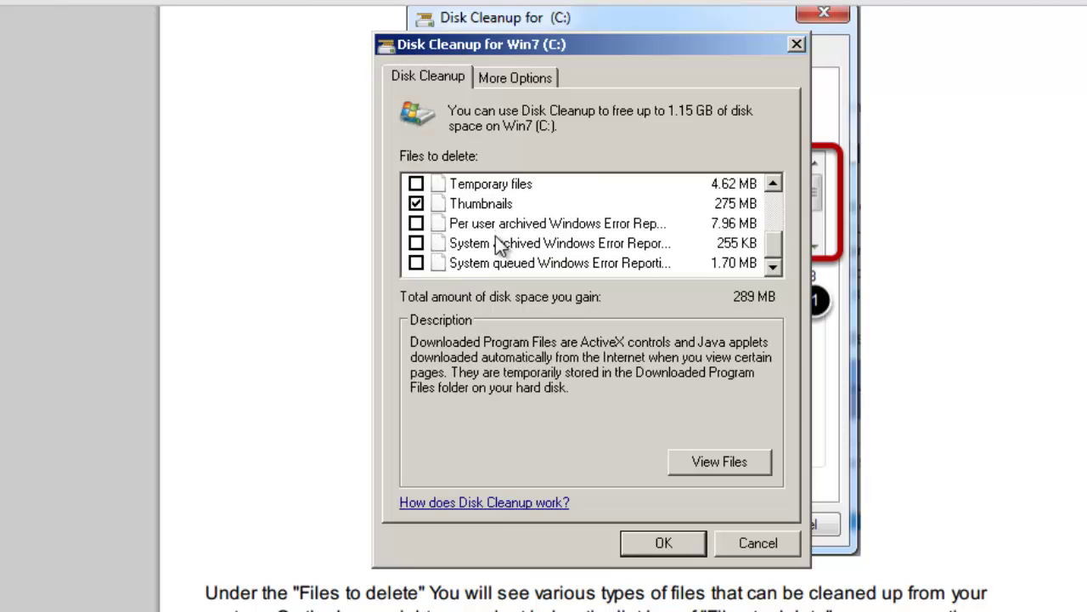
{"action": "scroll", "coordinate": [495, 245], "scroll_direction": "up", "scroll_amount": 3}
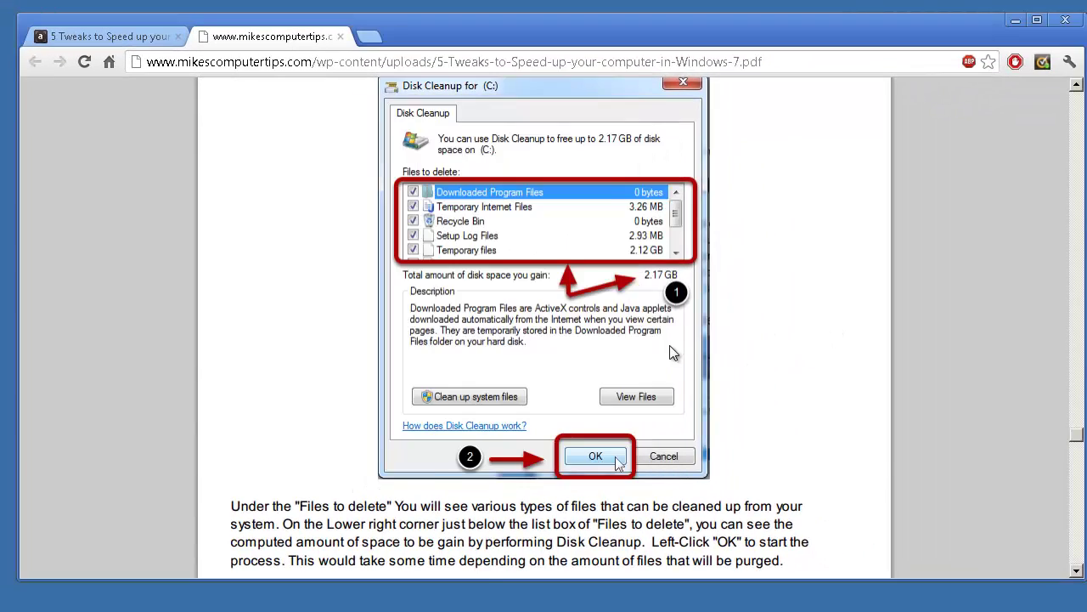
{"action": "scroll", "coordinate": [578, 383], "scroll_direction": "down", "scroll_amount": 10}
{"action": "scroll", "coordinate": [549, 407], "scroll_direction": "up", "scroll_amount": 1}
{"action": "scroll", "coordinate": [543, 407], "scroll_direction": "down", "scroll_amount": 1}
{"action": "scroll", "coordinate": [475, 442], "scroll_direction": "up", "scroll_amount": 1}
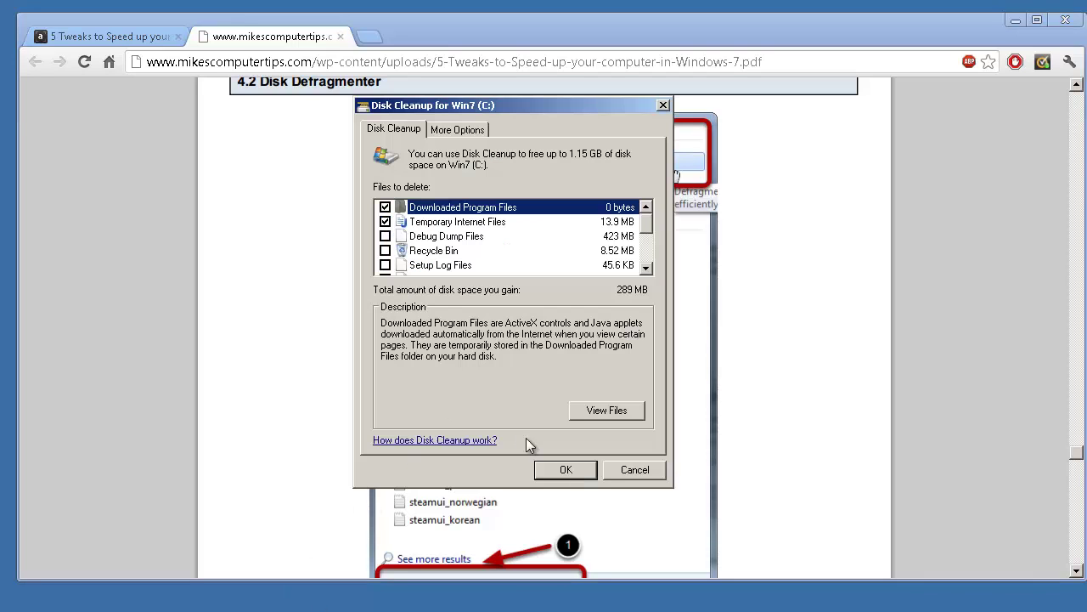
Cancel Disk Cleanup without deleting anything and scroll the guide to 4.2 Disk Defragmenter.
{"action": "left_click", "coordinate": [631, 470]}
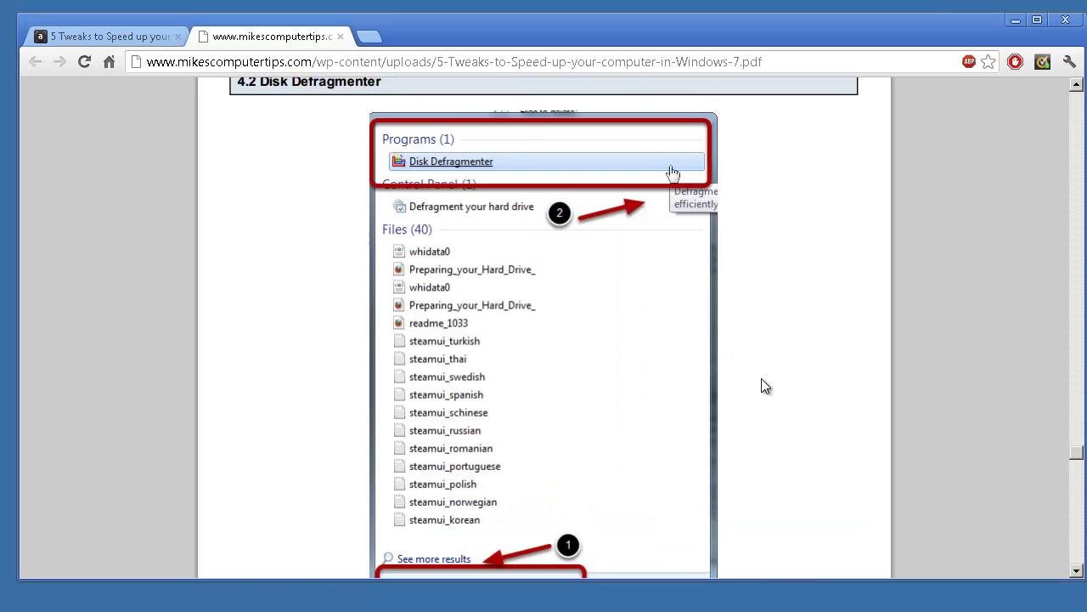
{"action": "scroll", "coordinate": [748, 387], "scroll_direction": "down", "scroll_amount": 1}
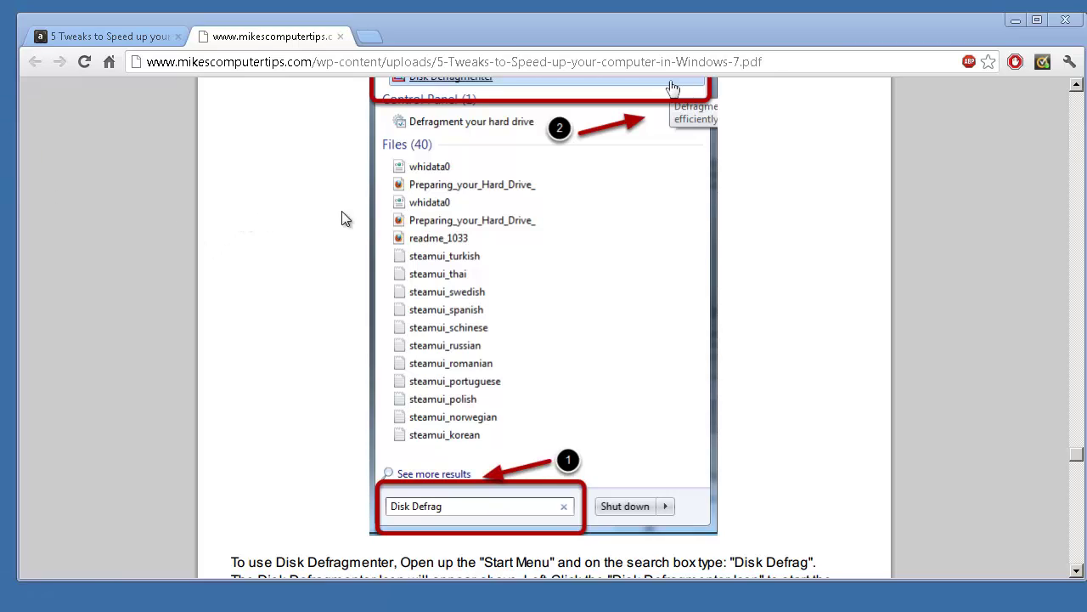
{"action": "scroll", "coordinate": [322, 247], "scroll_direction": "up", "scroll_amount": 2}
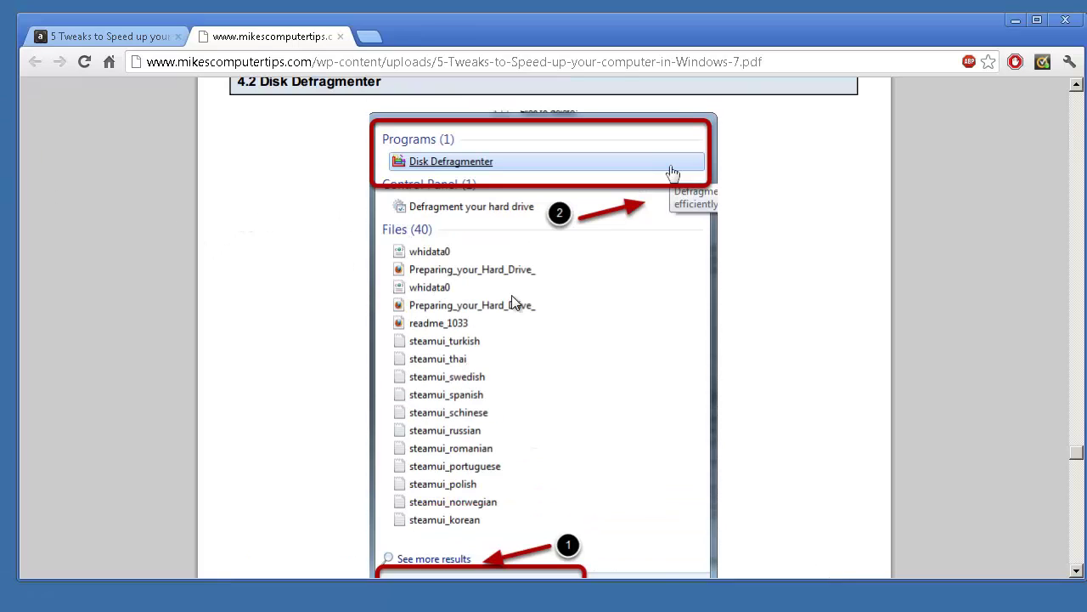
{"action": "scroll", "coordinate": [488, 185], "scroll_direction": "down", "scroll_amount": 2}
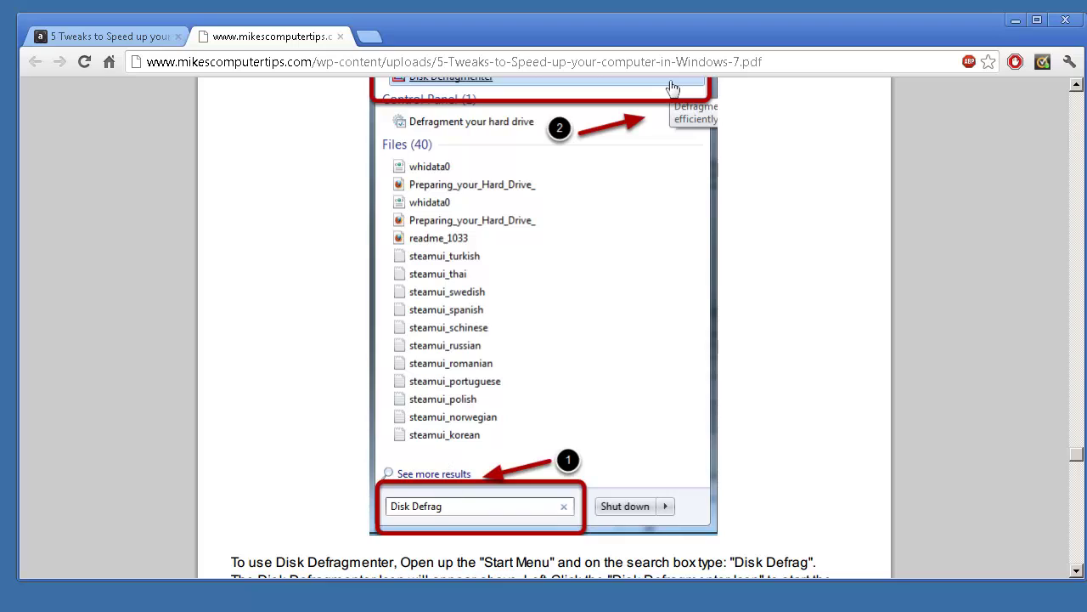
{"action": "scroll", "coordinate": [465, 336], "scroll_direction": "up", "scroll_amount": 2}
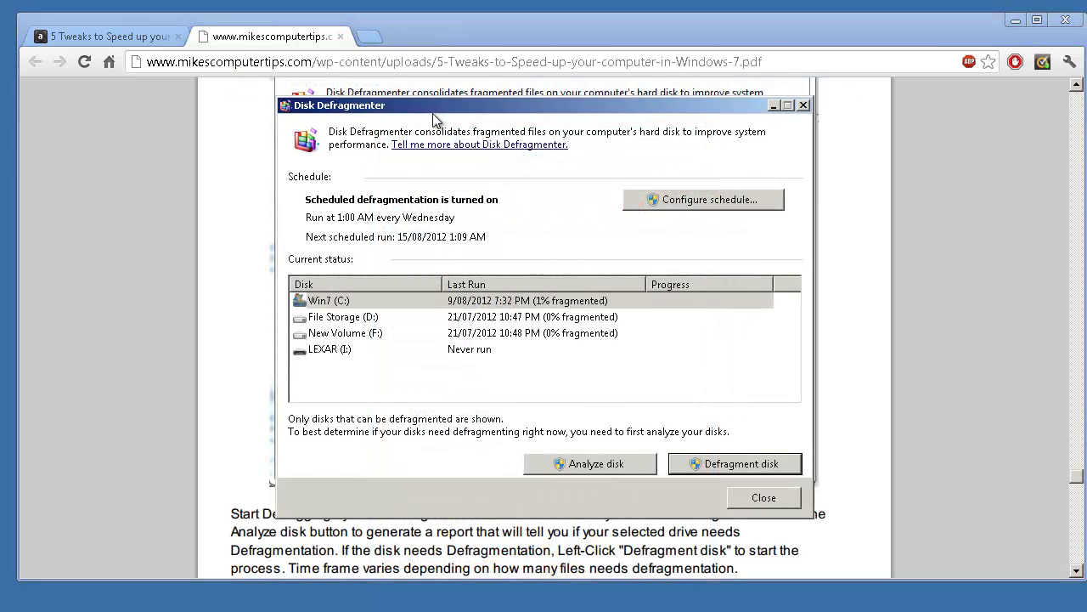
{"action": "left_click", "coordinate": [385, 308]}
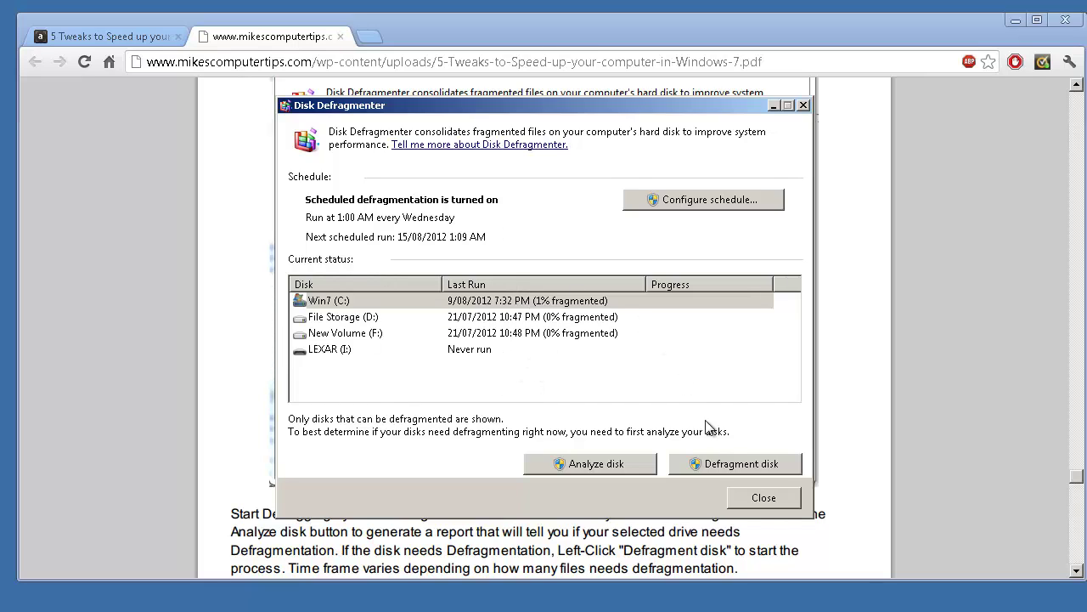
Close Disk Defragmenter and scroll the PDF guide to section 5, Disabling Windows 7 Search.
{"action": "left_click", "coordinate": [764, 498]}
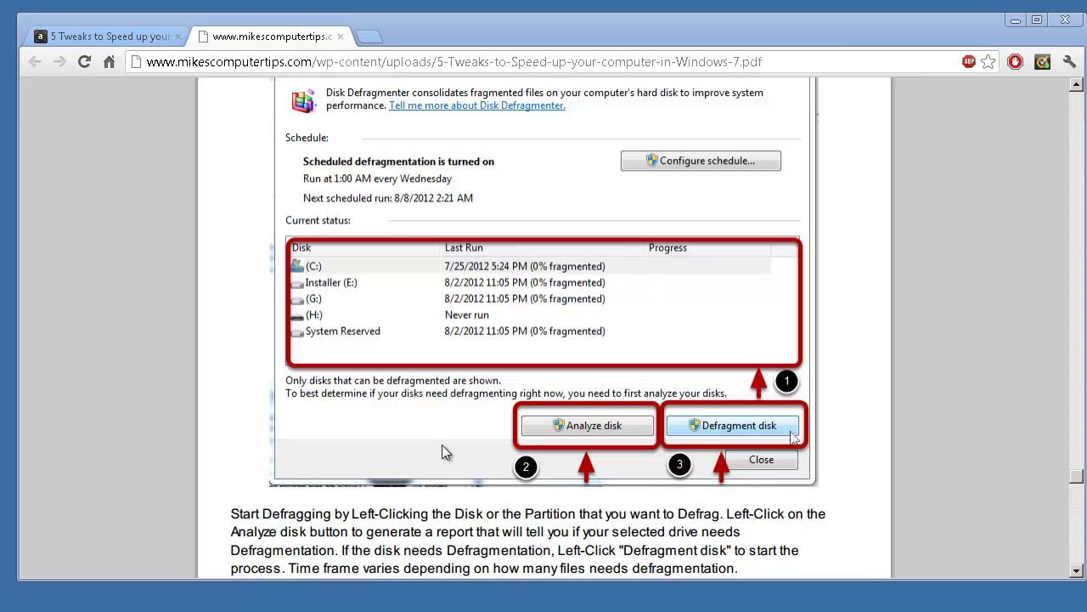
{"action": "left_click_drag", "start_coordinate": [417, 531], "coordinate": [424, 531]}
{"action": "scroll", "coordinate": [426, 475], "scroll_direction": "down", "scroll_amount": 5}
{"action": "scroll", "coordinate": [406, 379], "scroll_direction": "down", "scroll_amount": 1}
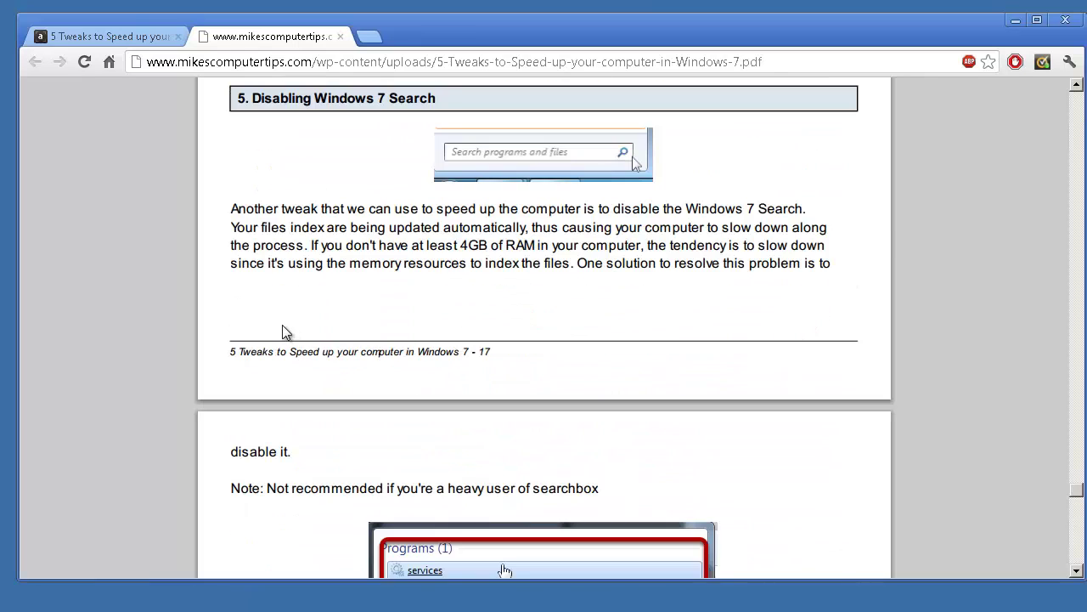
{"action": "scroll", "coordinate": [463, 269], "scroll_direction": "down", "scroll_amount": 4}
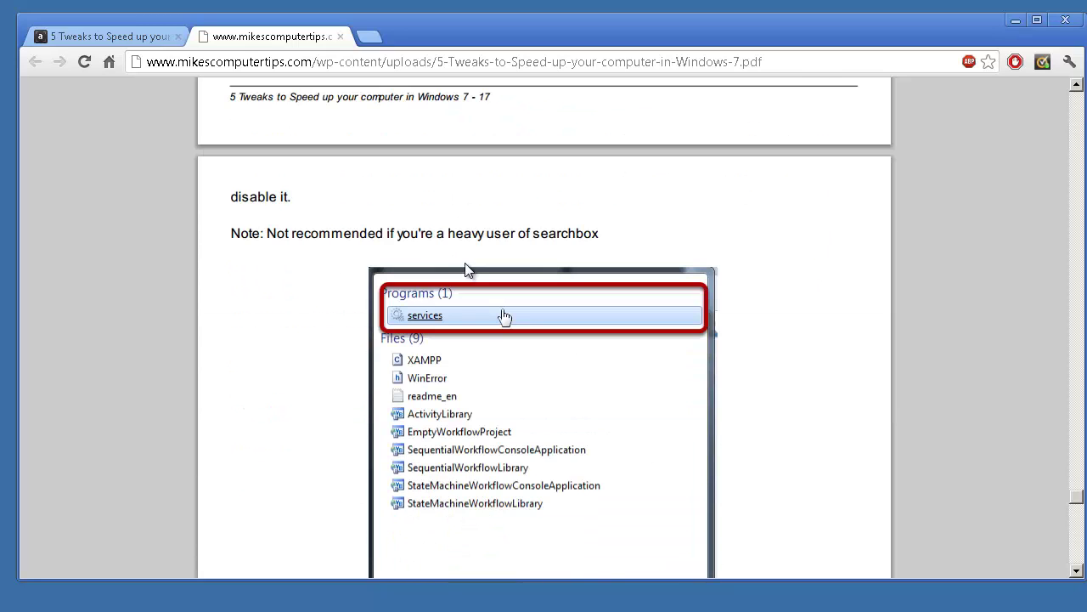
{"action": "scroll", "coordinate": [442, 249], "scroll_direction": "up", "scroll_amount": 3}
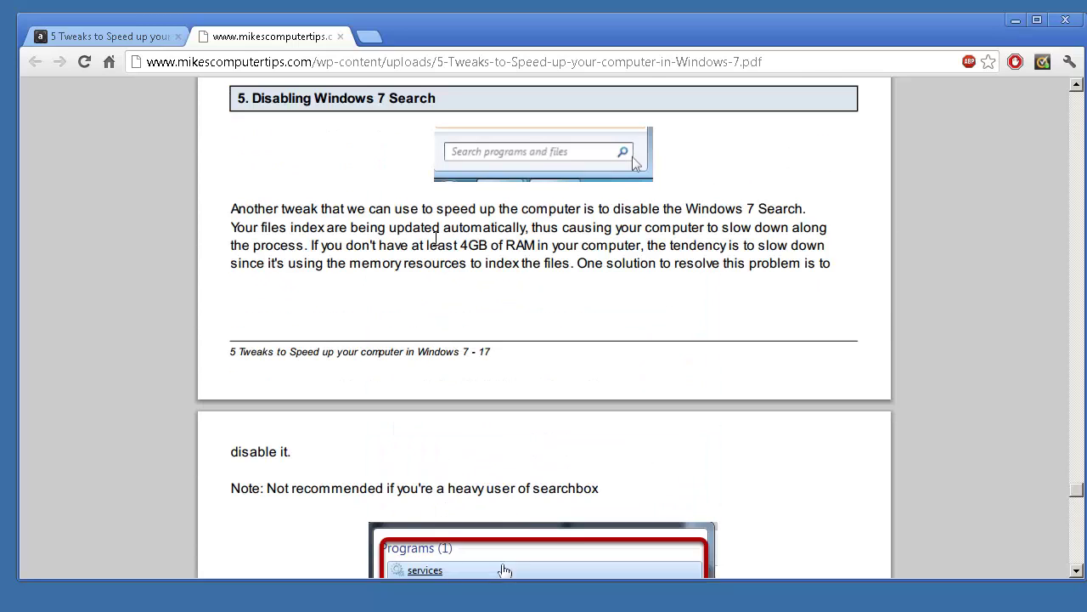
{"action": "scroll", "coordinate": [434, 245], "scroll_direction": "down", "scroll_amount": 5}
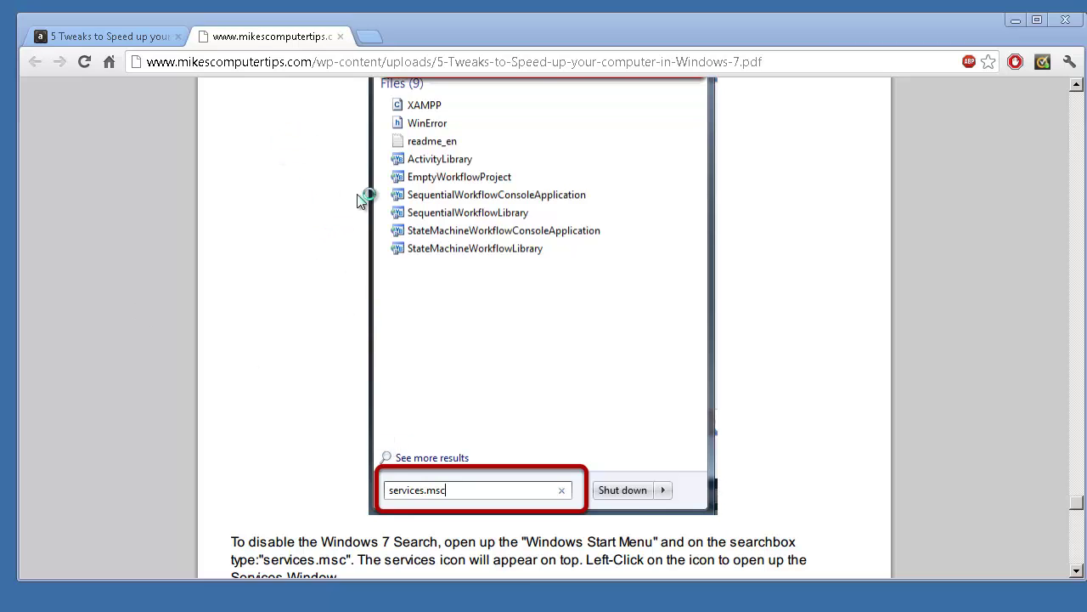
{"action": "scroll", "coordinate": [308, 204], "scroll_direction": "up", "scroll_amount": 1}
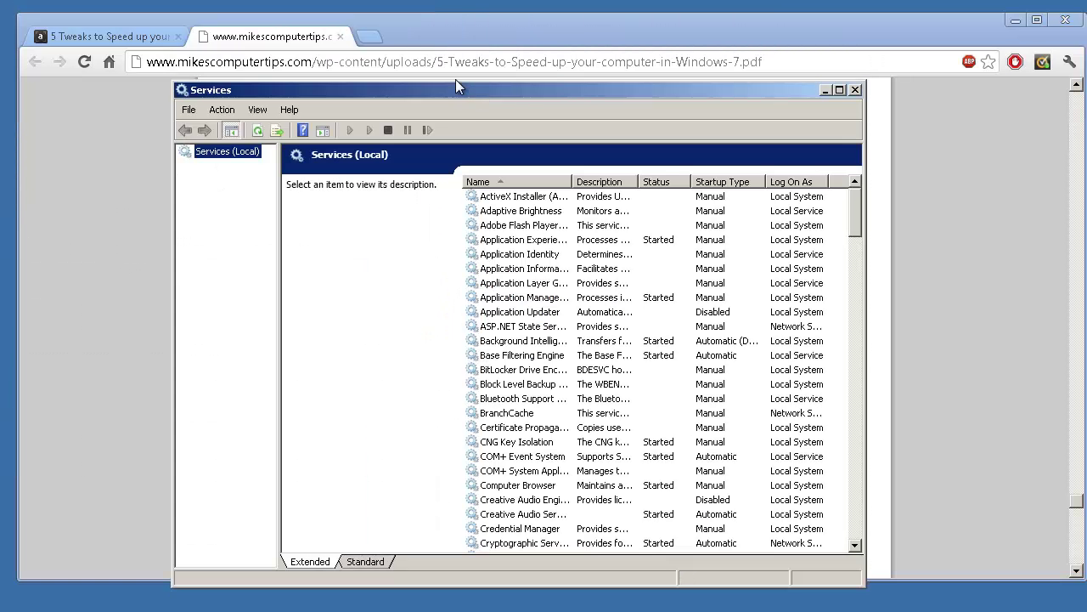
Bring the PDF guide to the front and read further down its Windows Search section.
{"action": "left_click", "coordinate": [126, 272]}
{"action": "scroll", "coordinate": [381, 306], "scroll_direction": "down", "scroll_amount": 5}
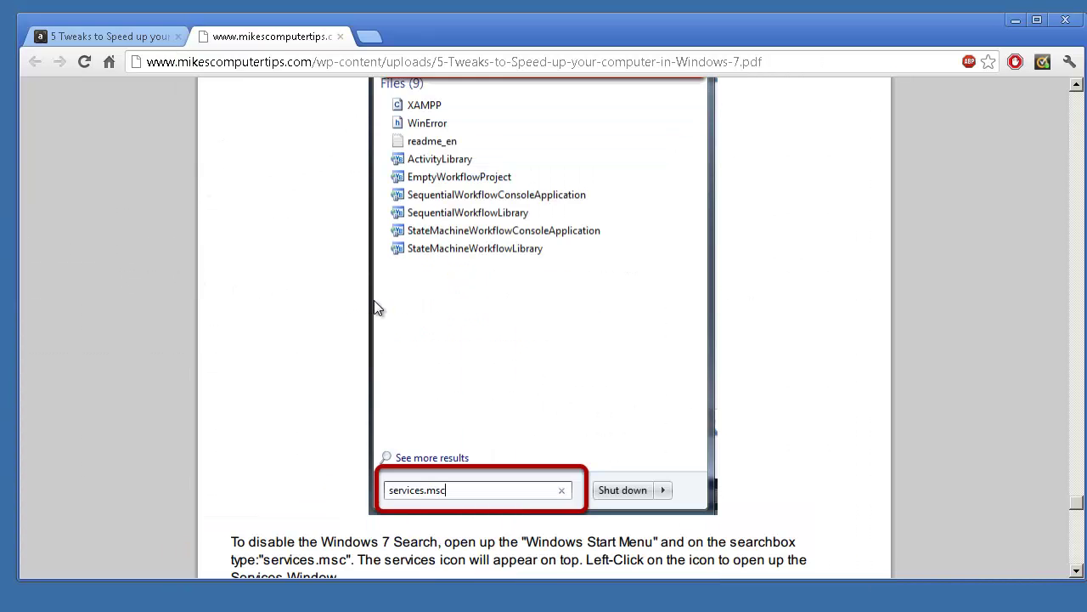
{"action": "scroll", "coordinate": [377, 296], "scroll_direction": "down", "scroll_amount": 5}
{"action": "scroll", "coordinate": [374, 285], "scroll_direction": "down", "scroll_amount": 3}
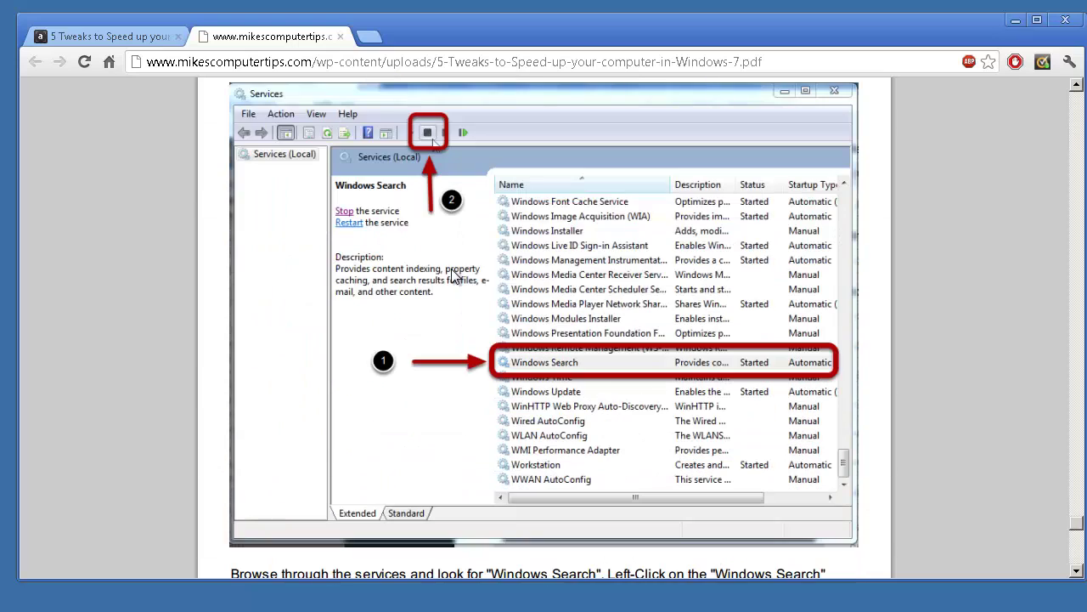
Select the Windows Search service in Services, then scroll the guide to its Completed page.
{"action": "key", "text": "alt+Tab"}
{"action": "left_click", "coordinate": [522, 301]}
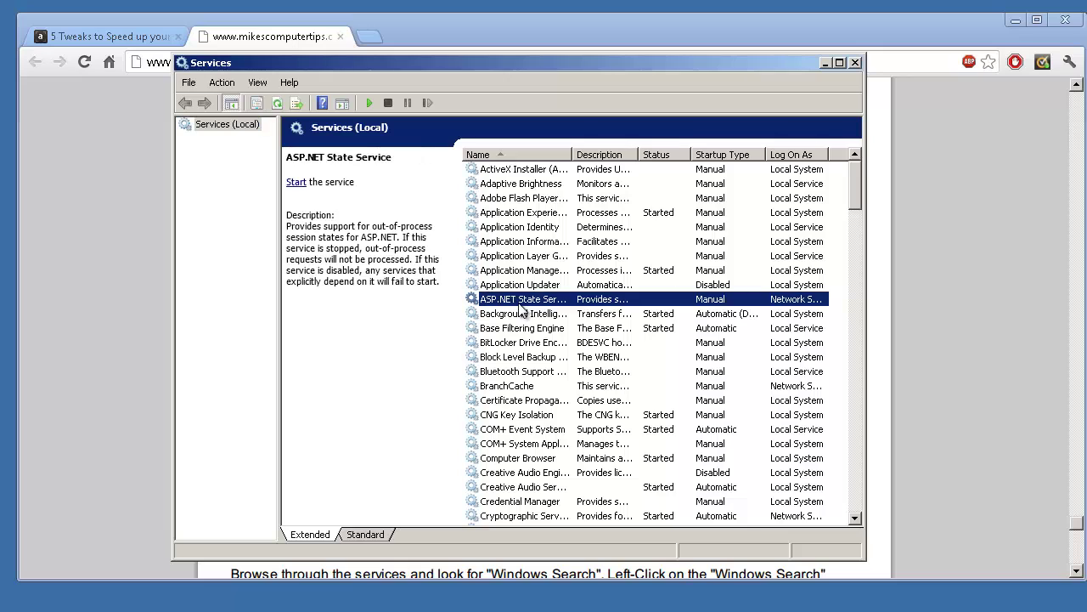
{"action": "key", "text": "w"}
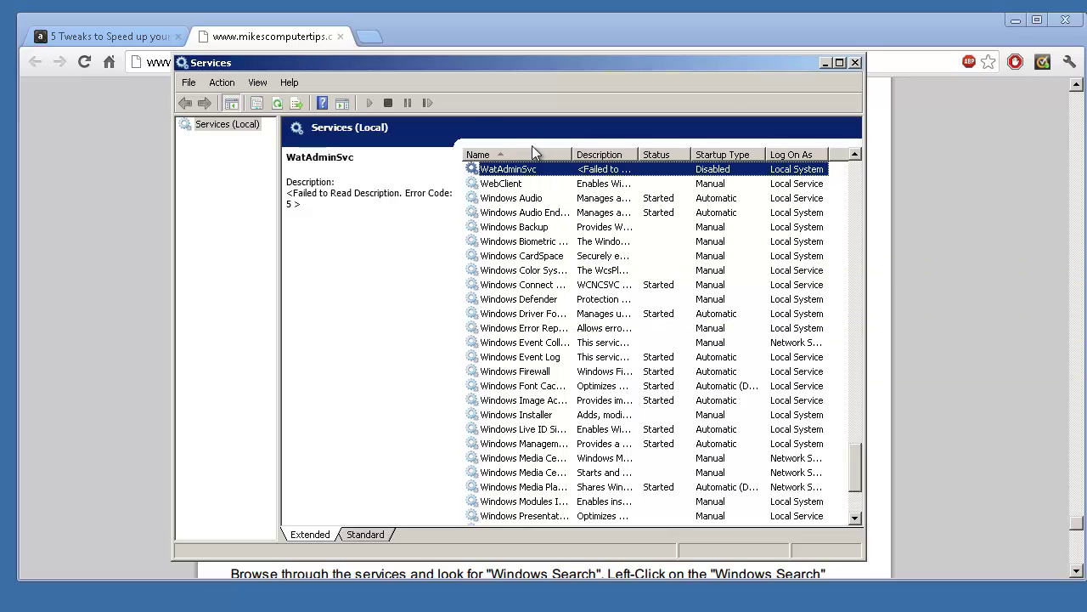
{"action": "left_click", "coordinate": [930, 200]}
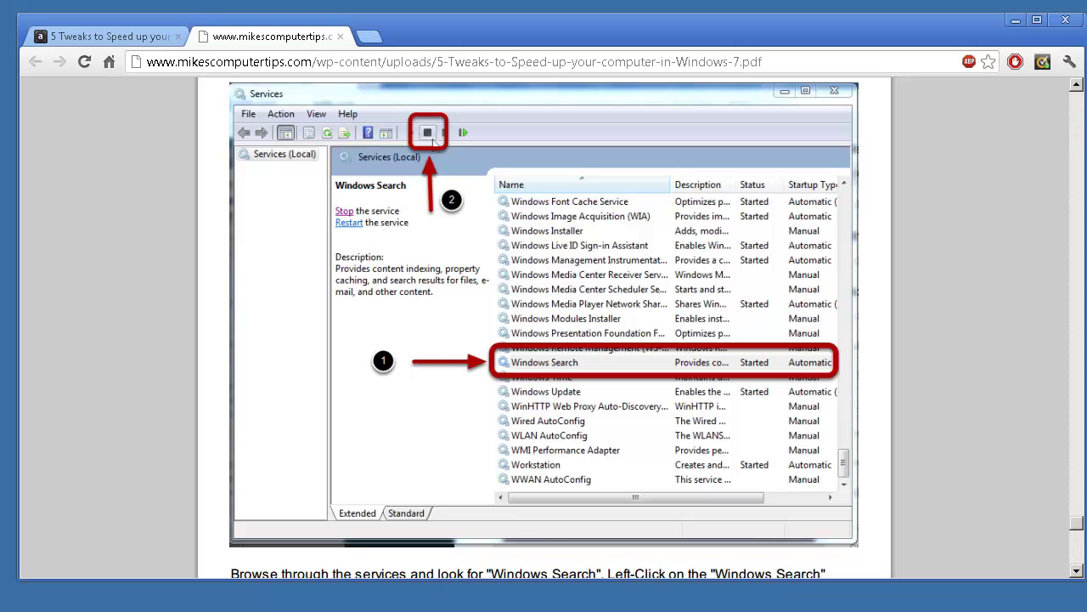
{"action": "key", "text": "alt+Tab"}
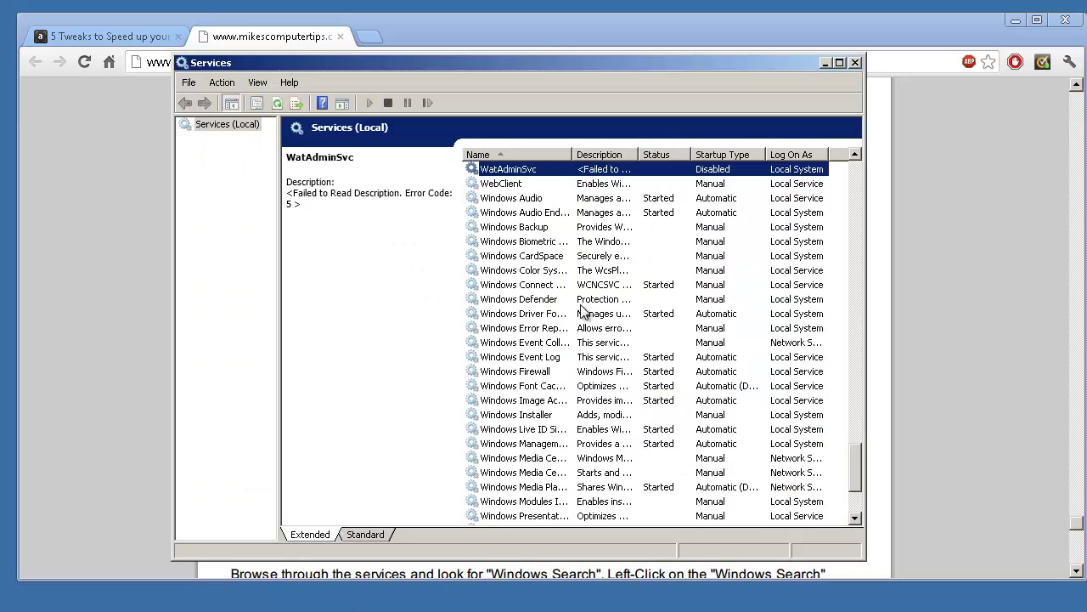
{"action": "left_click", "coordinate": [565, 358]}
{"action": "scroll", "coordinate": [556, 433], "scroll_direction": "down", "scroll_amount": 2}
{"action": "left_click", "coordinate": [528, 446]}
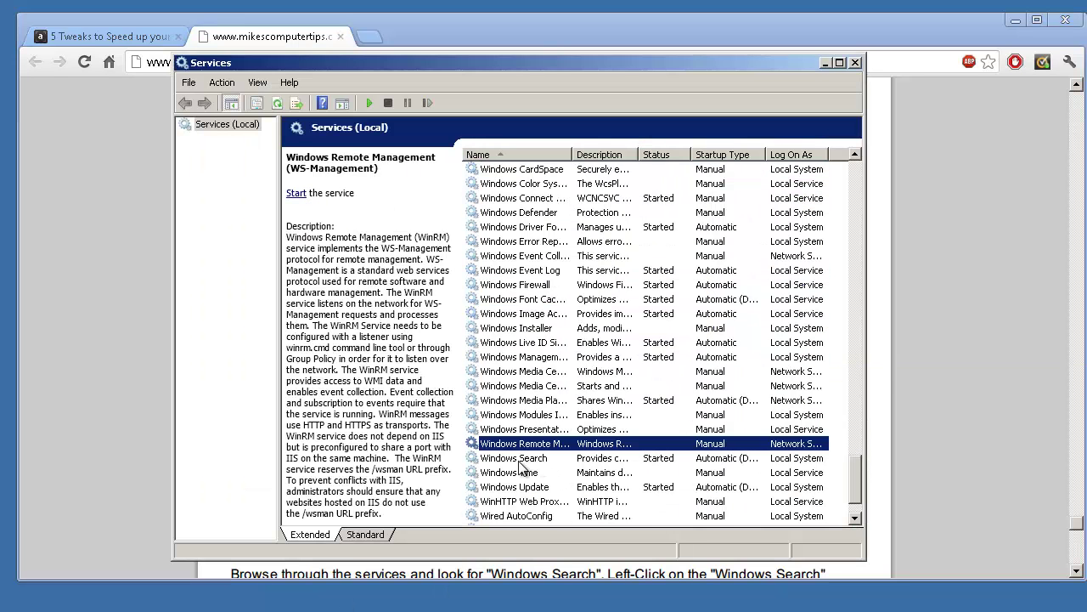
{"action": "left_click", "coordinate": [520, 459]}
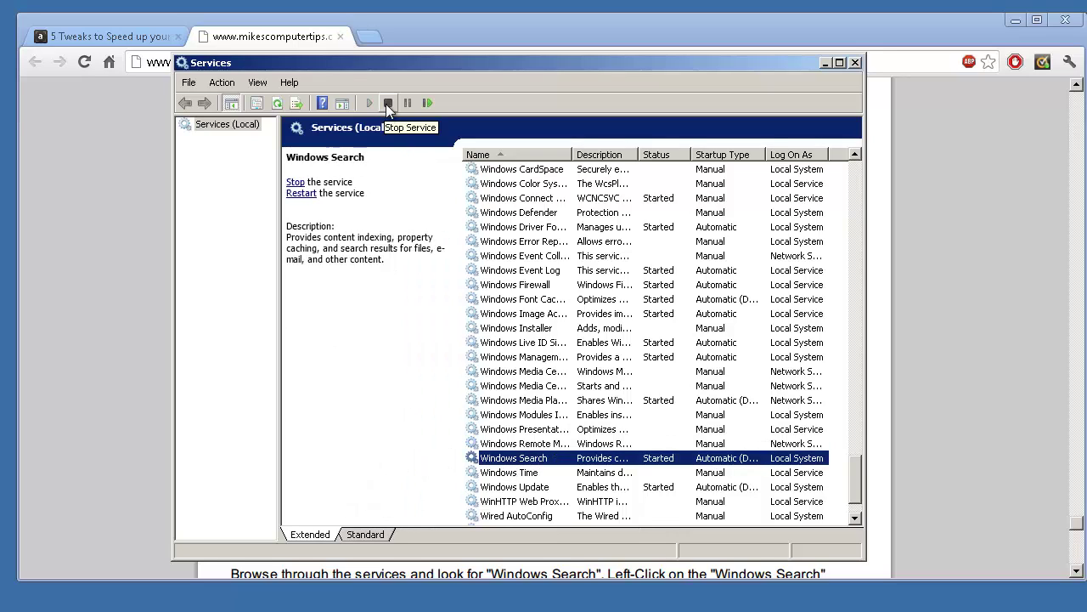
{"action": "left_click", "coordinate": [893, 259]}
{"action": "scroll", "coordinate": [718, 346], "scroll_direction": "down", "scroll_amount": 3}
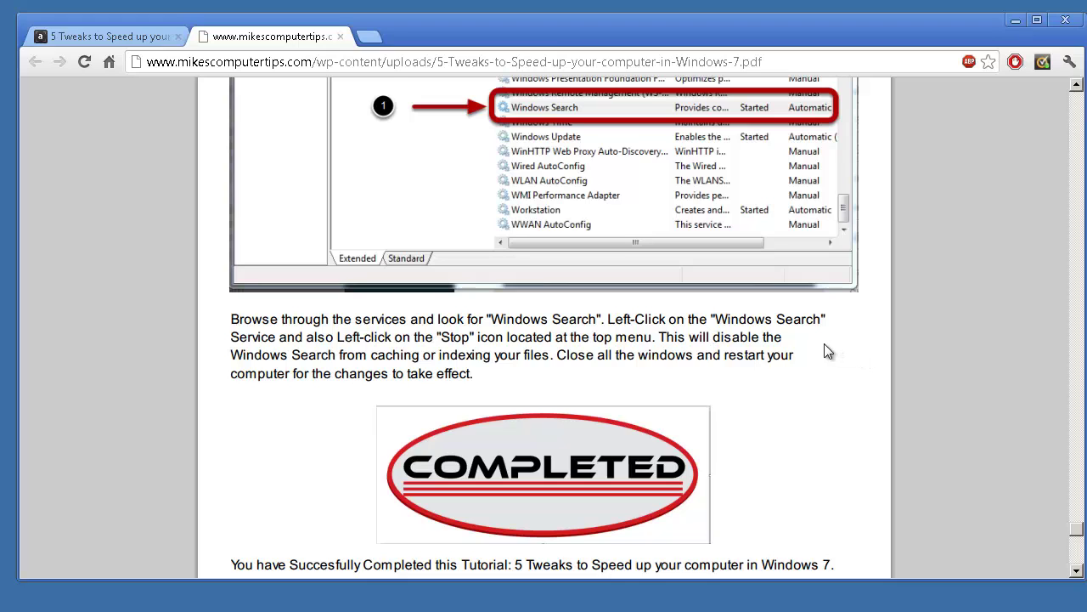
{"action": "scroll", "coordinate": [820, 350], "scroll_direction": "down", "scroll_amount": 1}
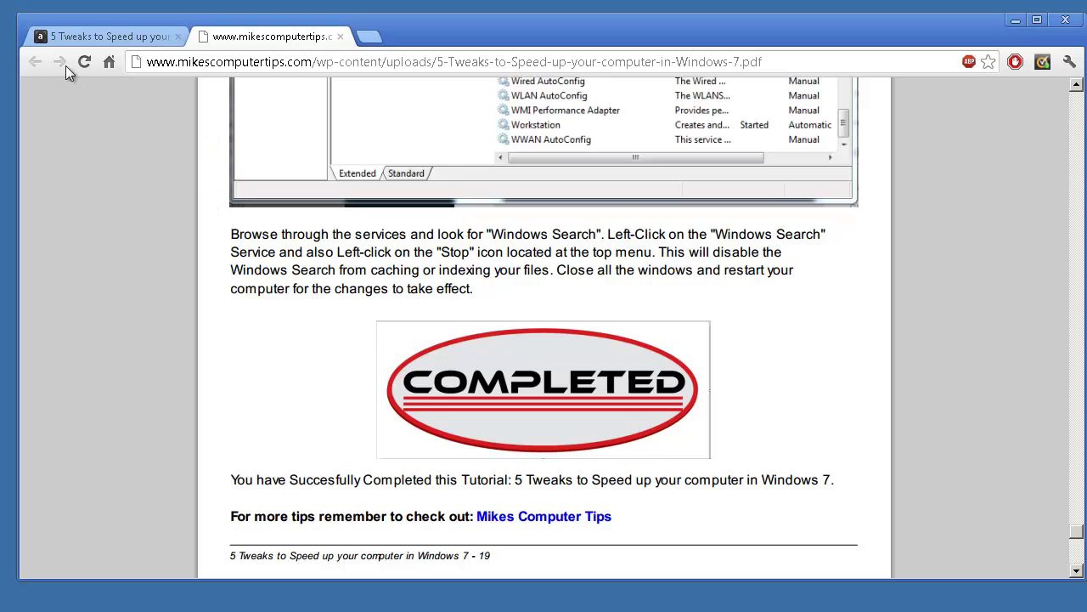
Return to the first tab, the '5 Tweaks to Speed up your computer in Windows 7' article.
{"action": "left_click", "coordinate": [110, 38]}
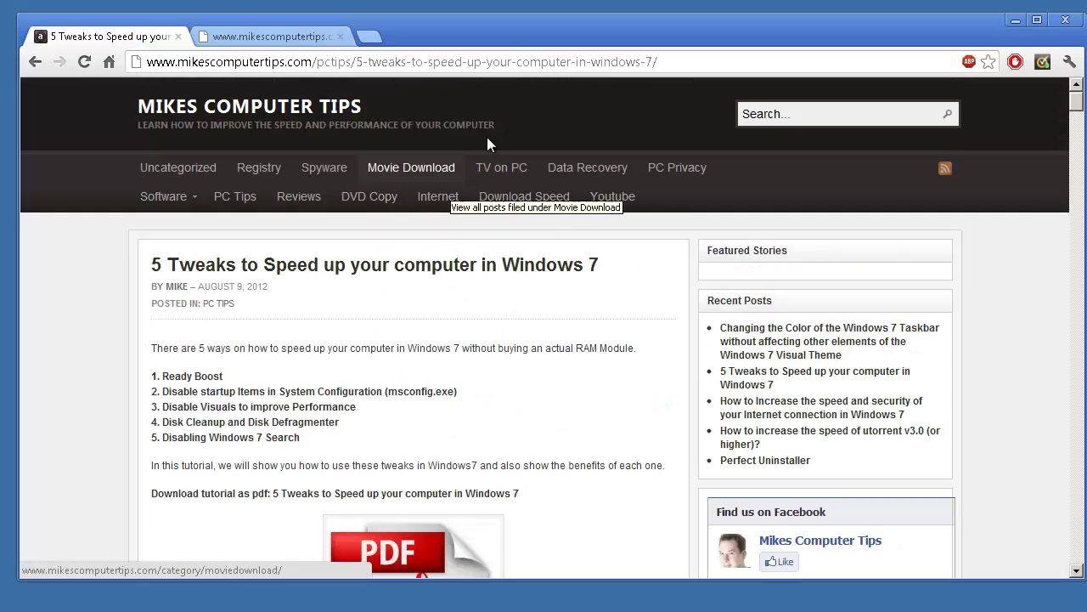